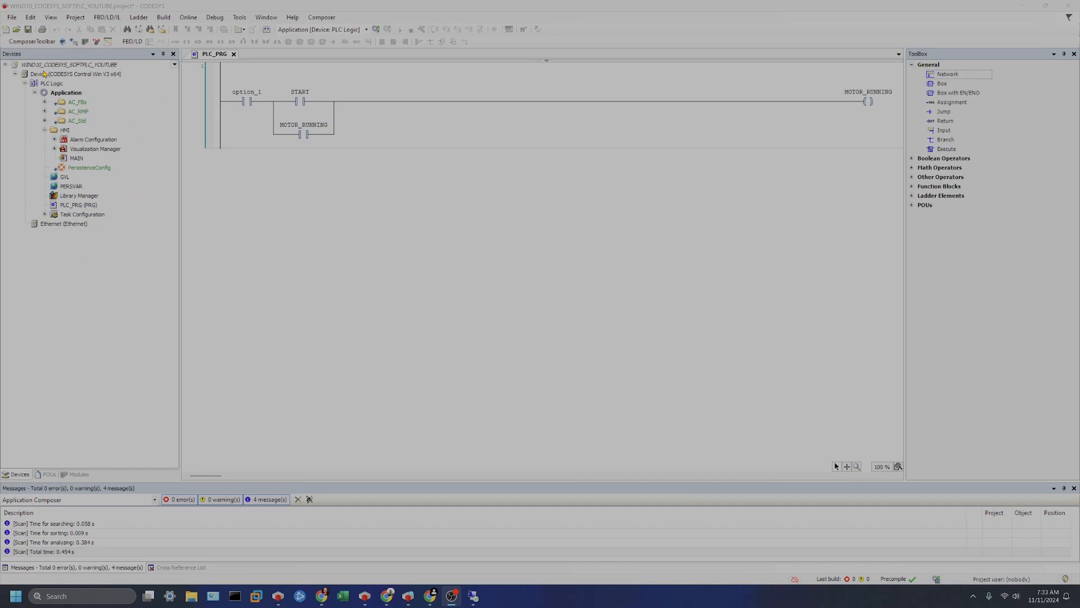
{"action": "left_click", "coordinate": [50, 7]}
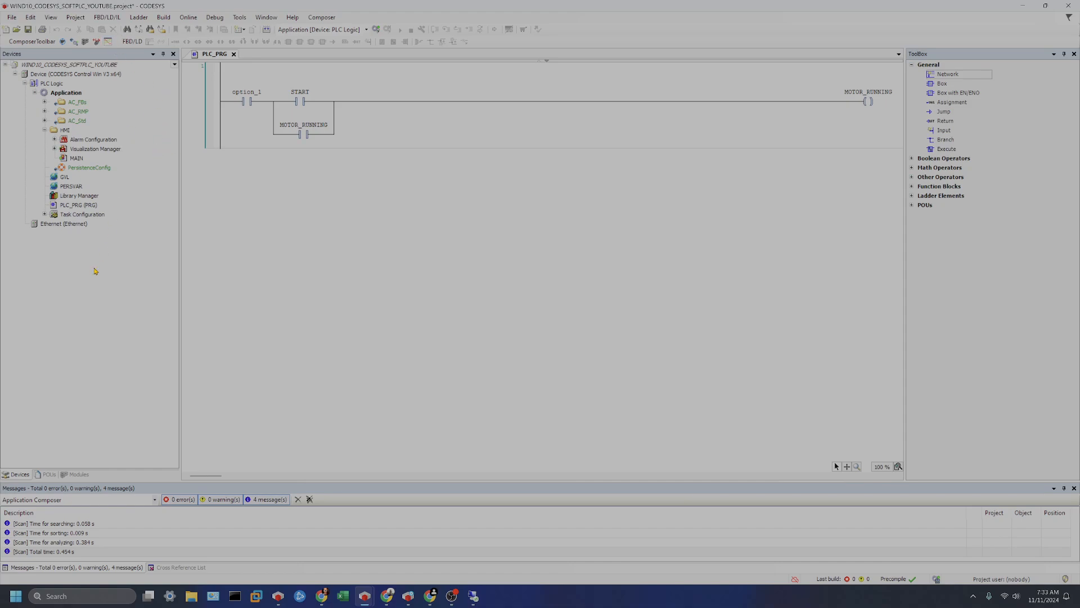
{"action": "left_click", "coordinate": [76, 225]}
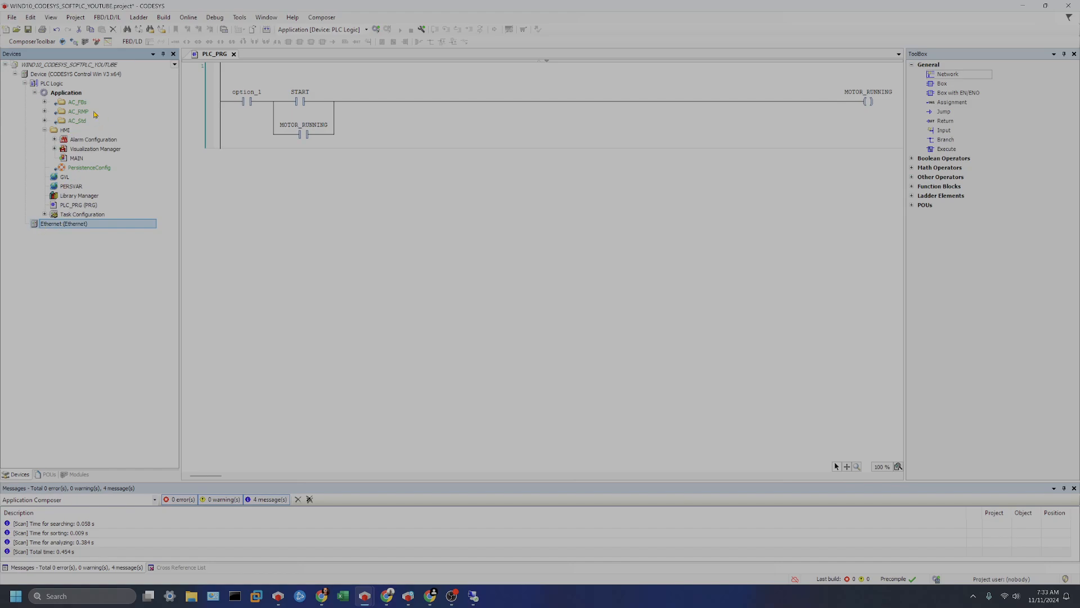
{"action": "left_click", "coordinate": [84, 75]}
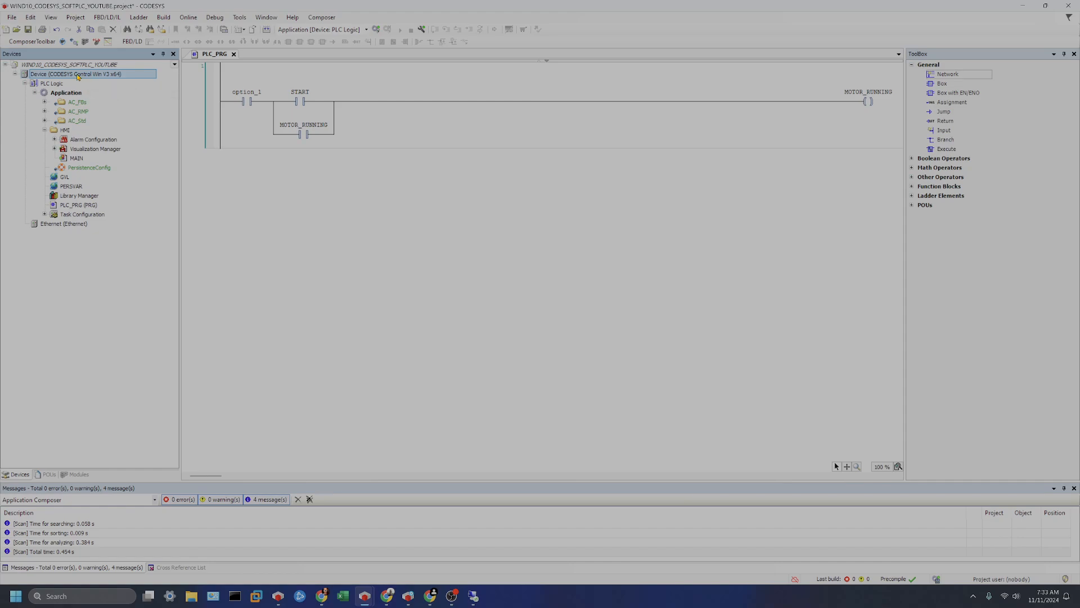
{"action": "right_click", "coordinate": [77, 77]}
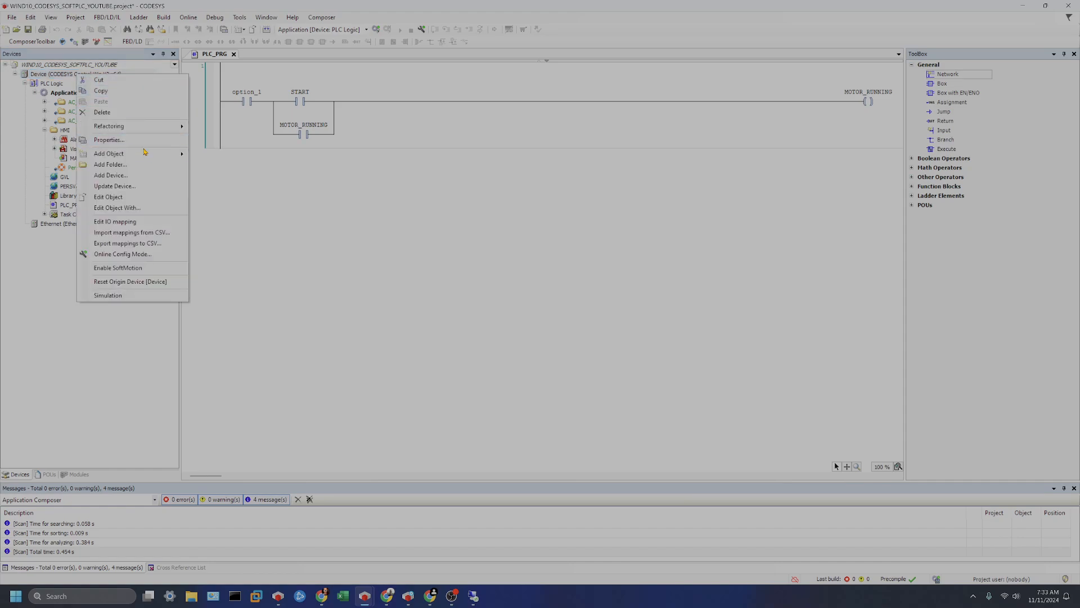
{"action": "mouse_move", "coordinate": [145, 156]}
{"action": "left_click", "coordinate": [44, 264]}
Append an EtherNet/IP Adapter device from the EtherNet/IP Local Adapter category under the Ethernet node.
{"action": "left_click", "coordinate": [50, 224]}
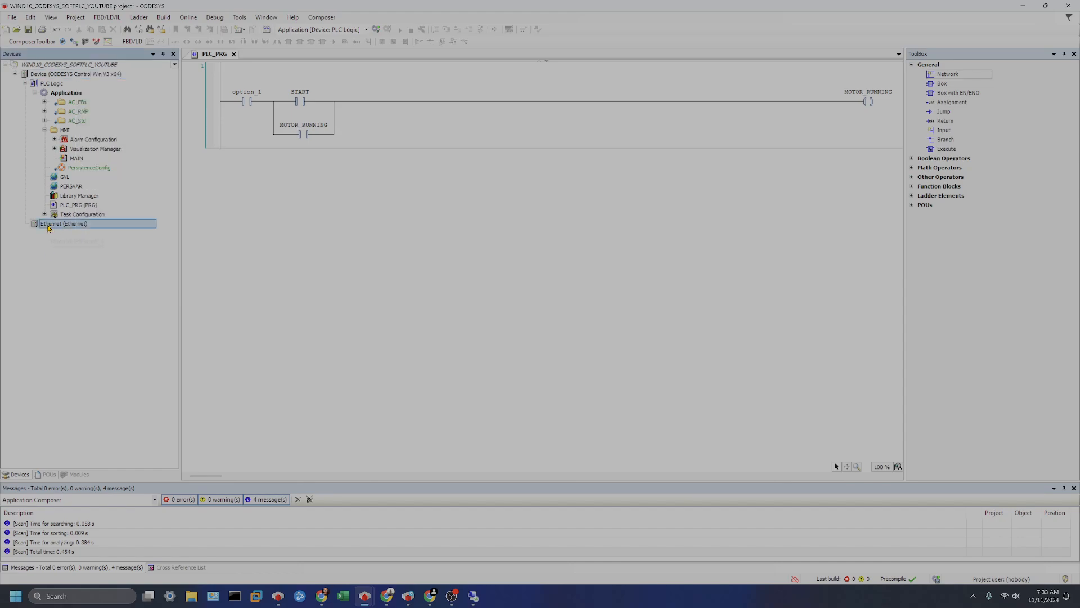
{"action": "right_click", "coordinate": [53, 224]}
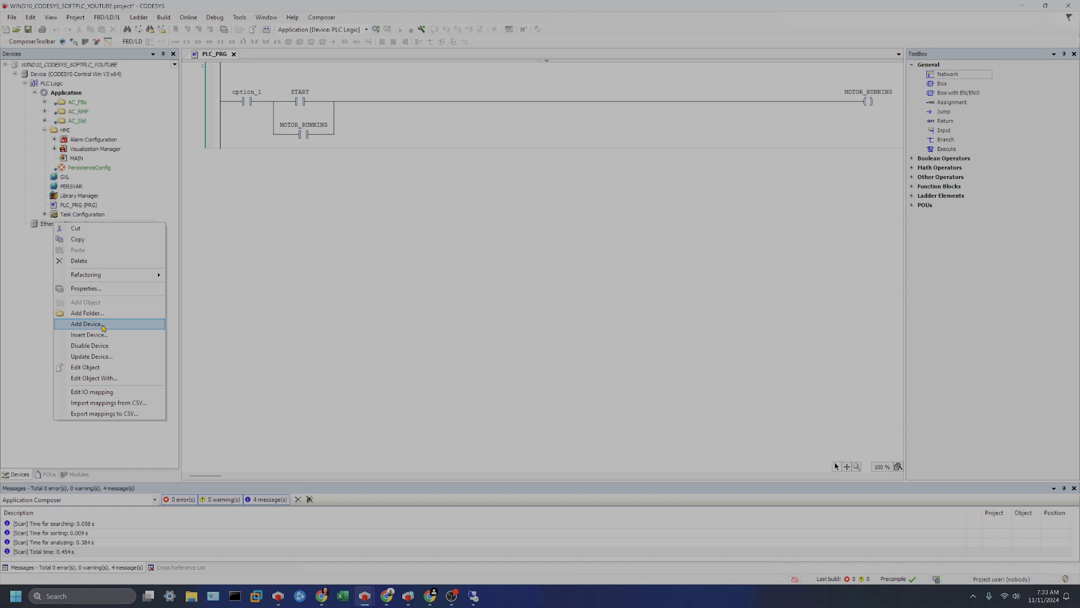
{"action": "left_click", "coordinate": [103, 326]}
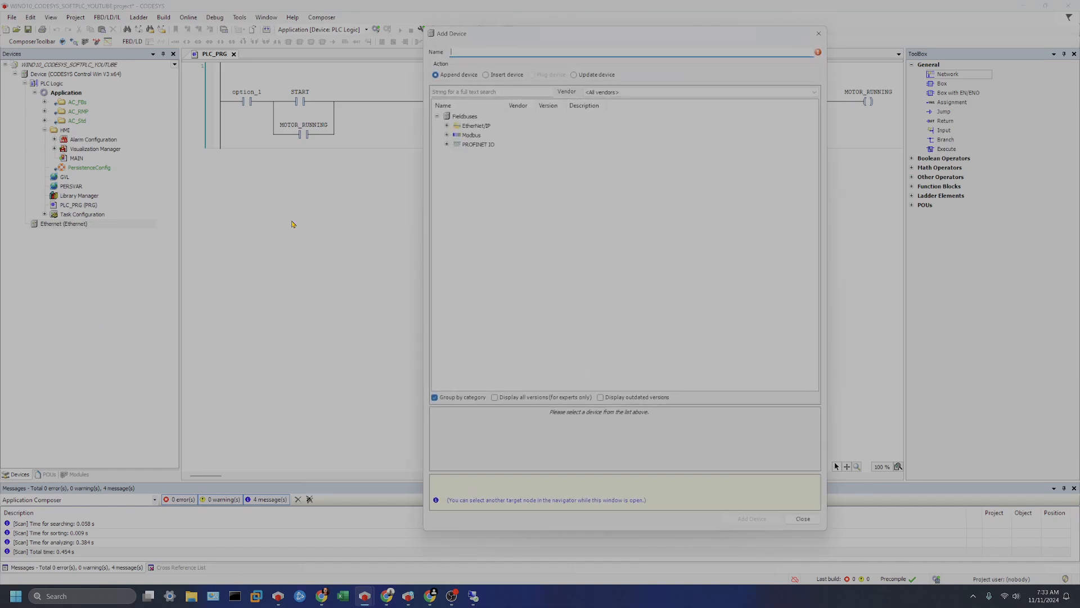
{"action": "left_click", "coordinate": [474, 127]}
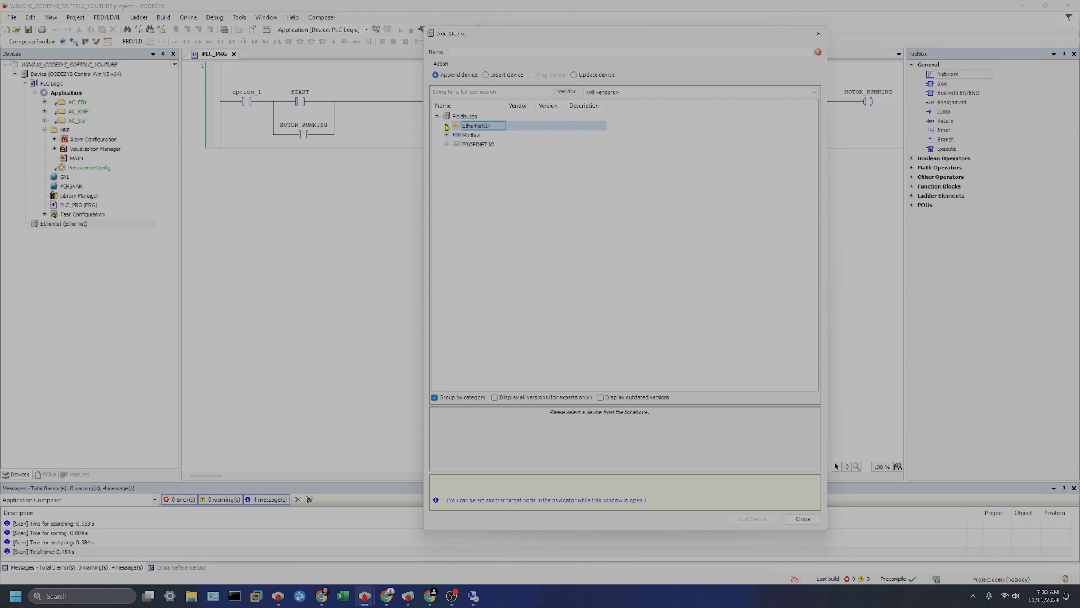
{"action": "left_click", "coordinate": [448, 126]}
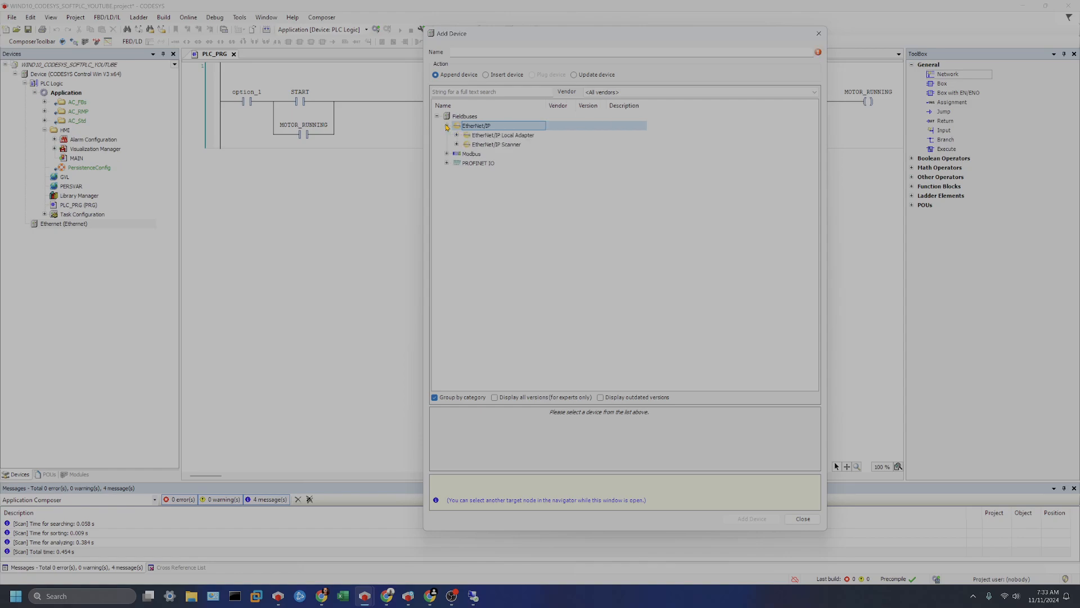
{"action": "left_click", "coordinate": [515, 137]}
{"action": "left_click", "coordinate": [457, 136]}
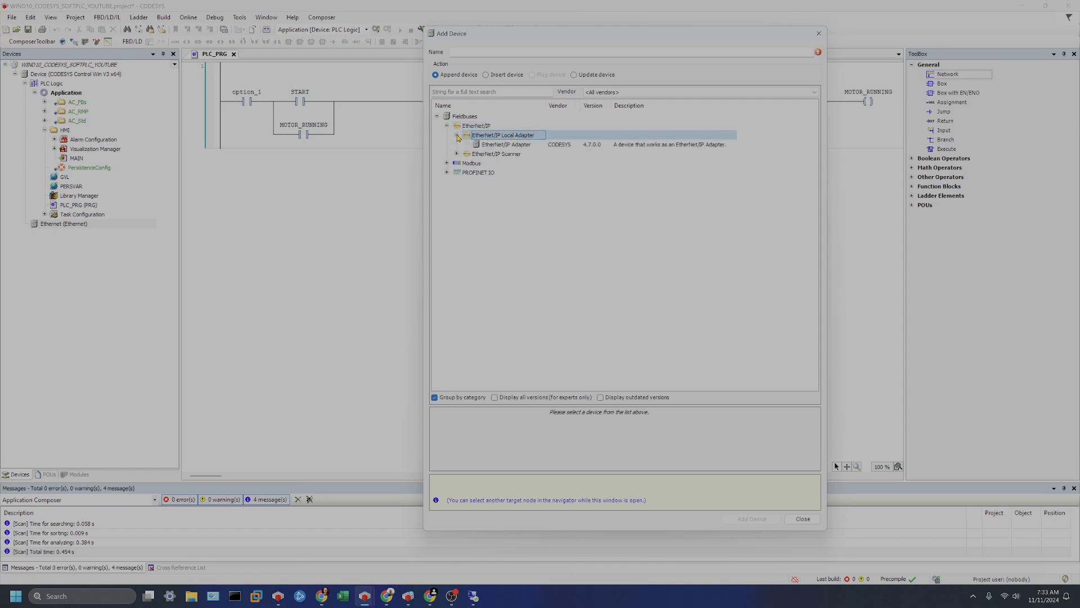
{"action": "left_click", "coordinate": [565, 145]}
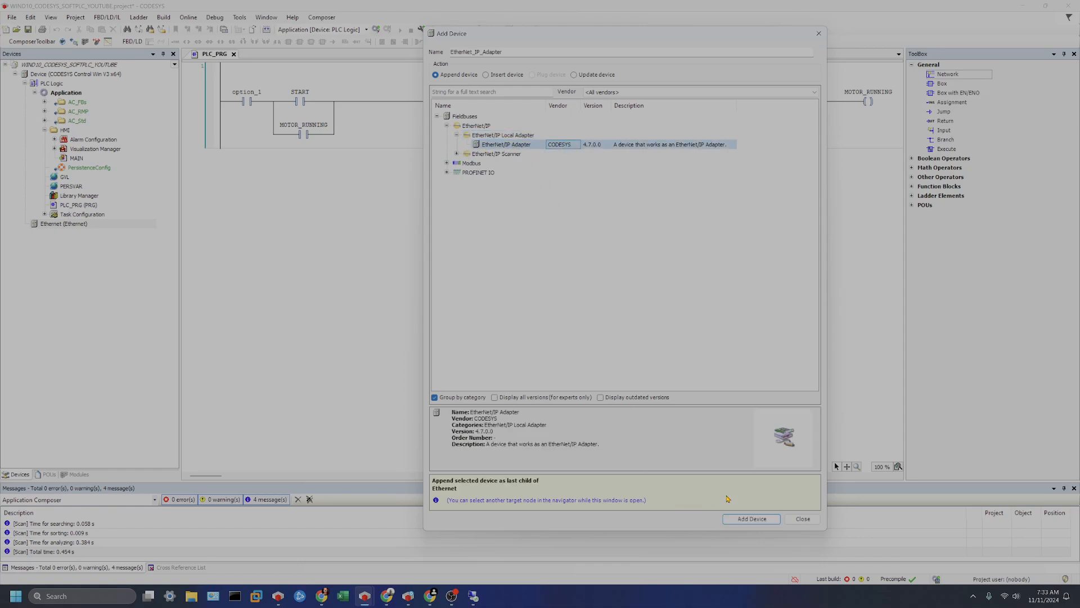
{"action": "left_click", "coordinate": [756, 518]}
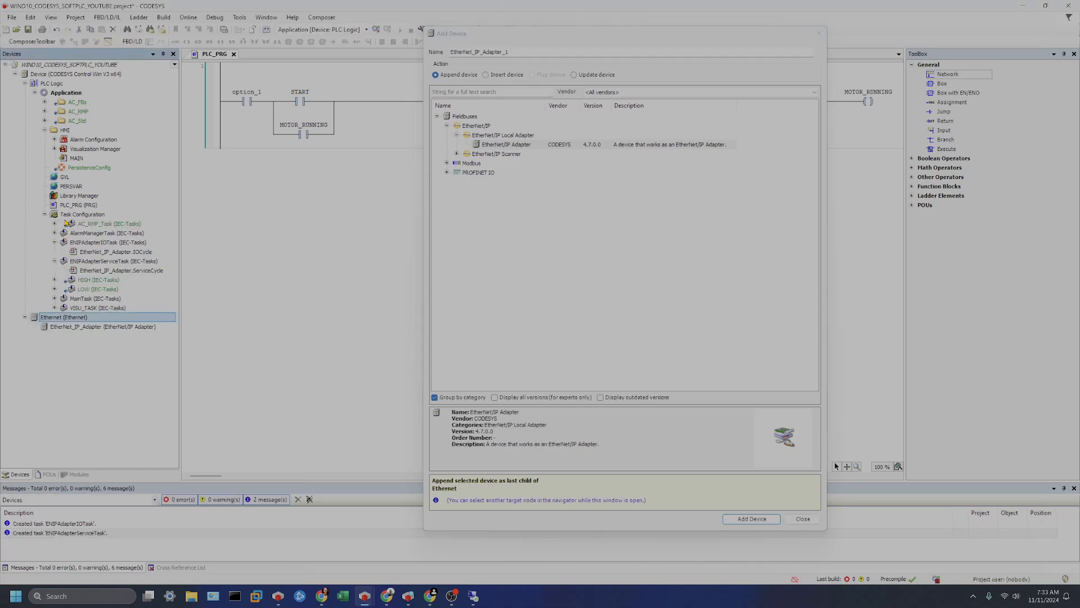
{"action": "left_click", "coordinate": [810, 523]}
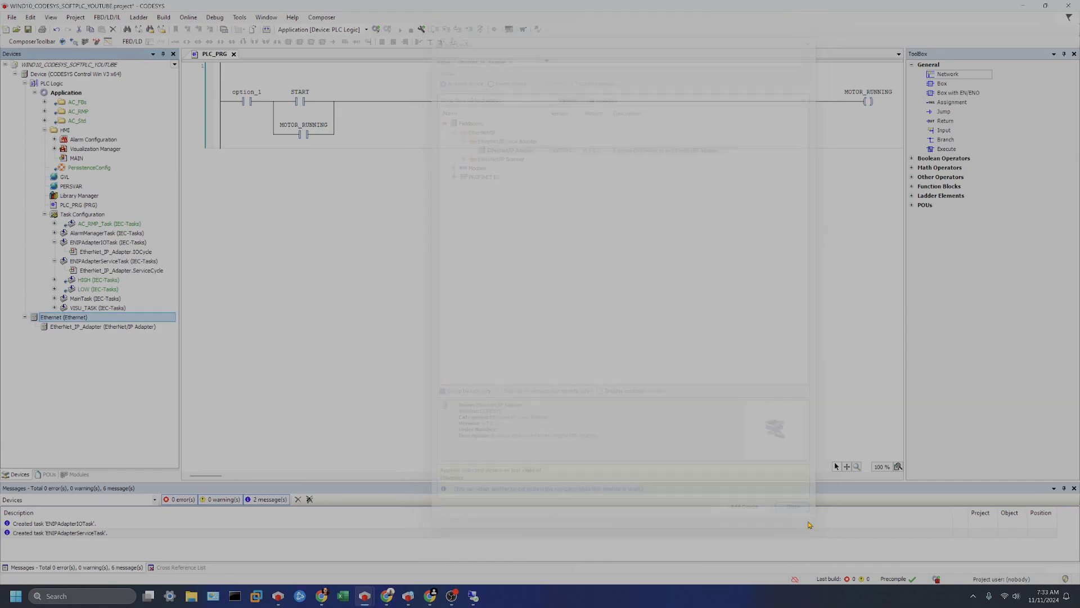
Collapse the ENIPAdapterIOTask and ENIPAdapterServiceTask entries in the task configuration.
{"action": "right_click", "coordinate": [77, 327]}
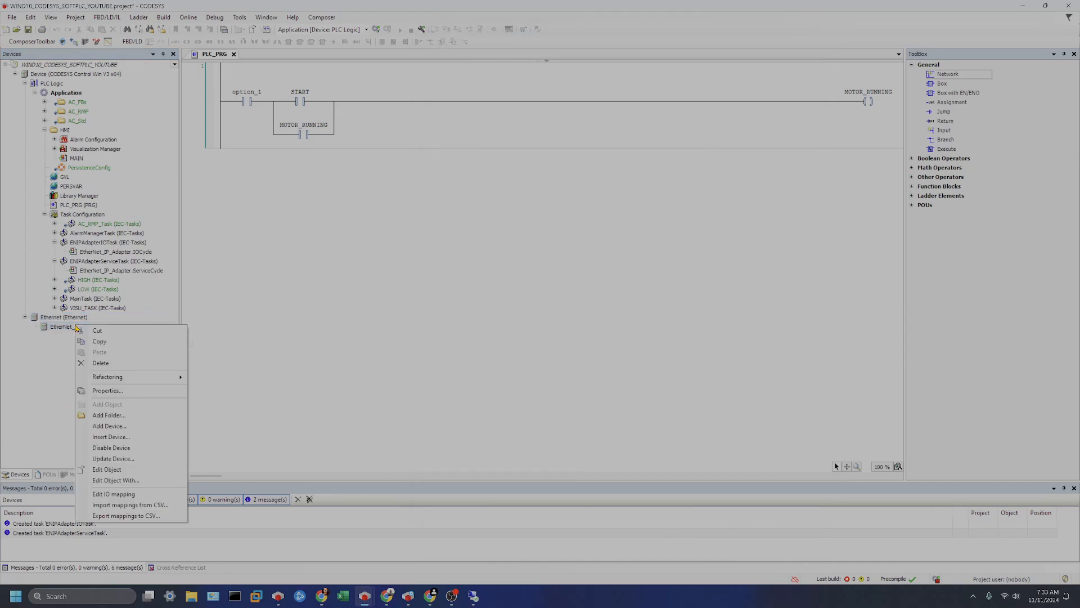
{"action": "left_click", "coordinate": [54, 378]}
{"action": "left_click", "coordinate": [54, 243]}
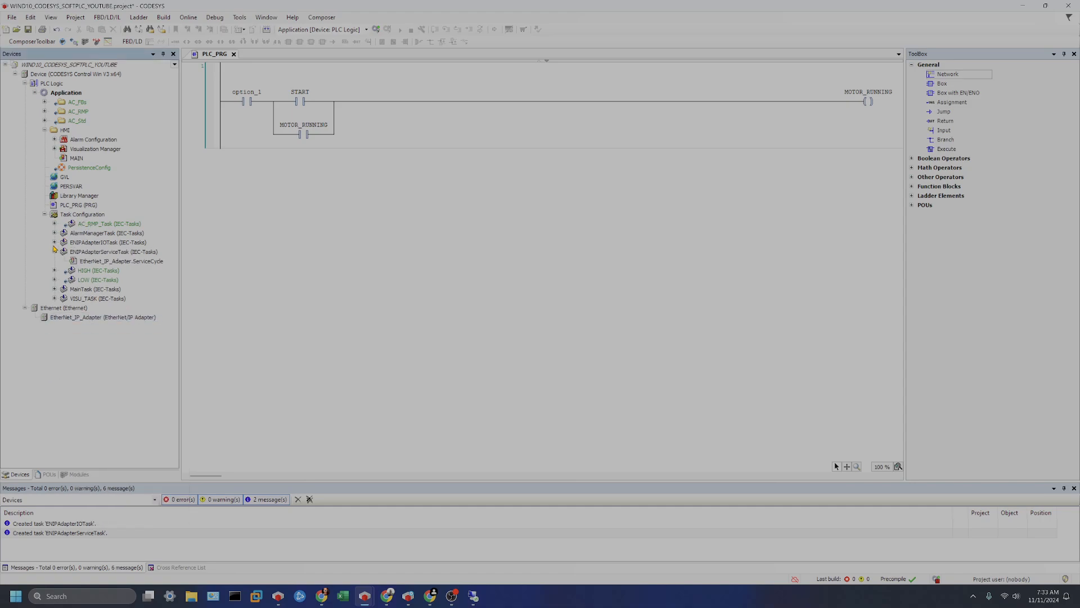
{"action": "left_click", "coordinate": [55, 252]}
Open the EtherNet/IP Adapter editor and review its Tags, Log and Adapter Parameters pages.
{"action": "left_click", "coordinate": [81, 308]}
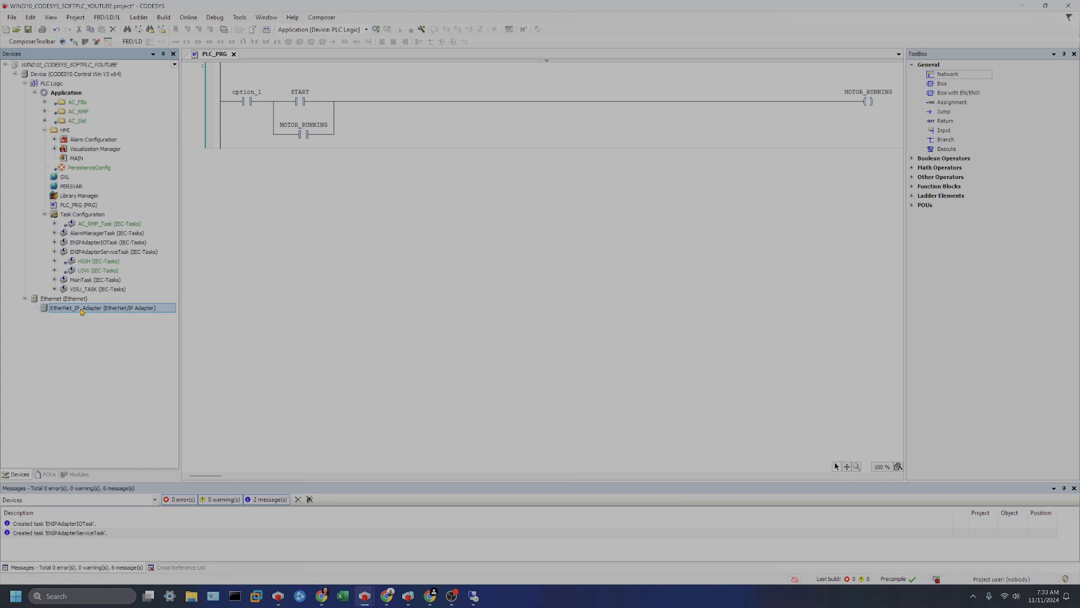
{"action": "double_click", "coordinate": [82, 309]}
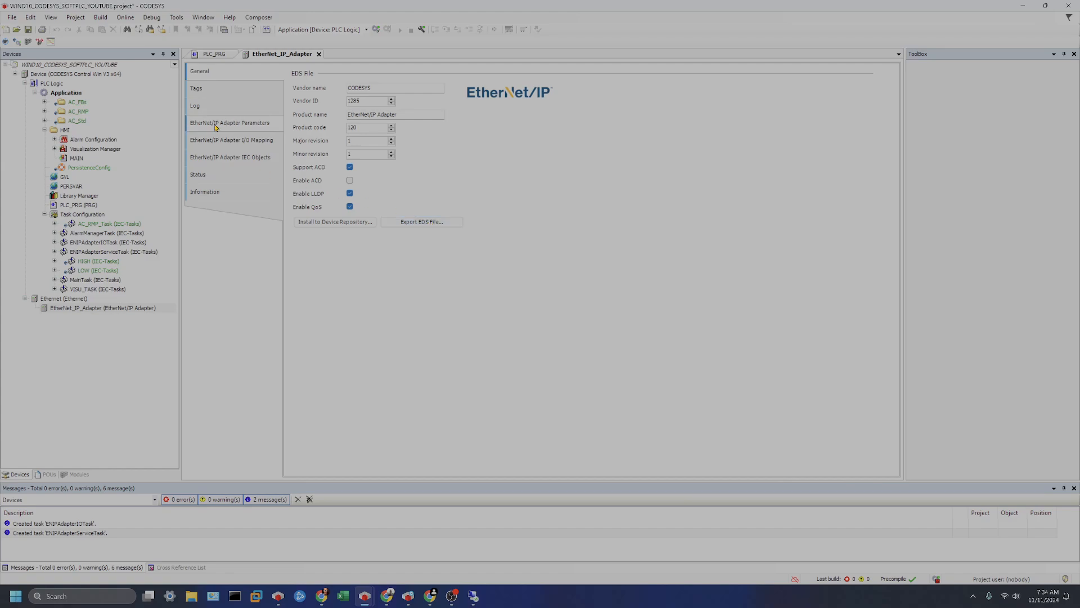
{"action": "left_click", "coordinate": [224, 89]}
{"action": "left_click", "coordinate": [224, 105]}
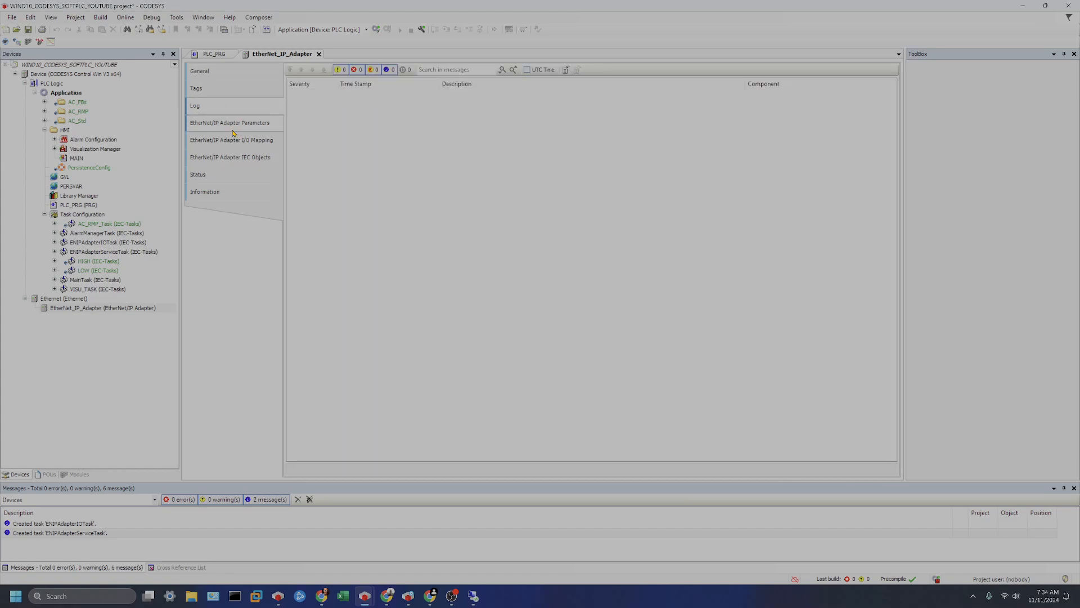
{"action": "left_click", "coordinate": [234, 124]}
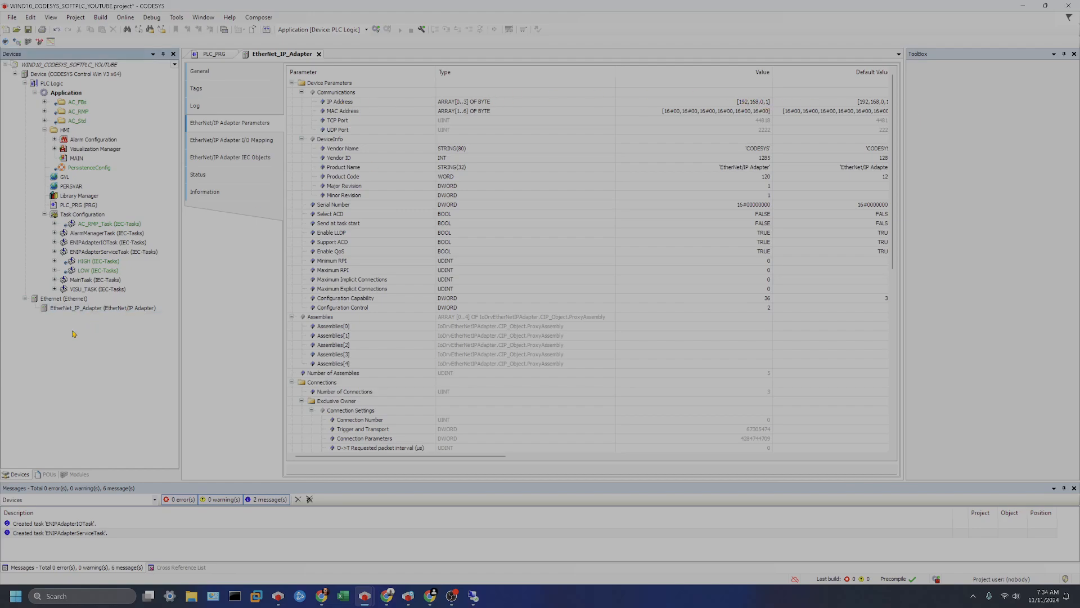
Append an EtherNet/IP Module device under the EtherNet/IP Adapter.
{"action": "left_click", "coordinate": [59, 298]}
{"action": "right_click", "coordinate": [83, 311]}
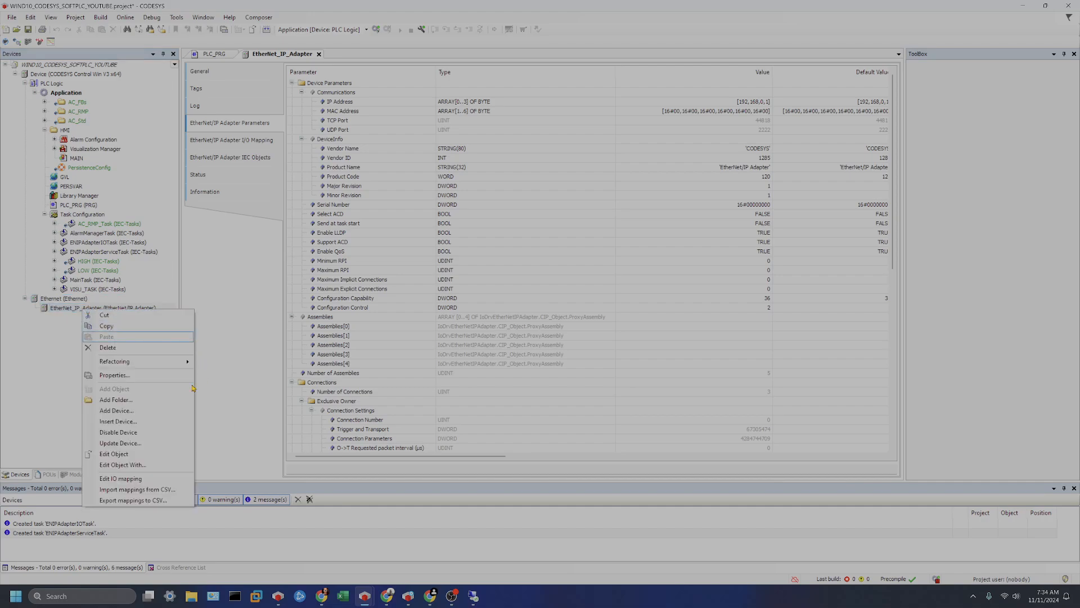
{"action": "left_click", "coordinate": [148, 414]}
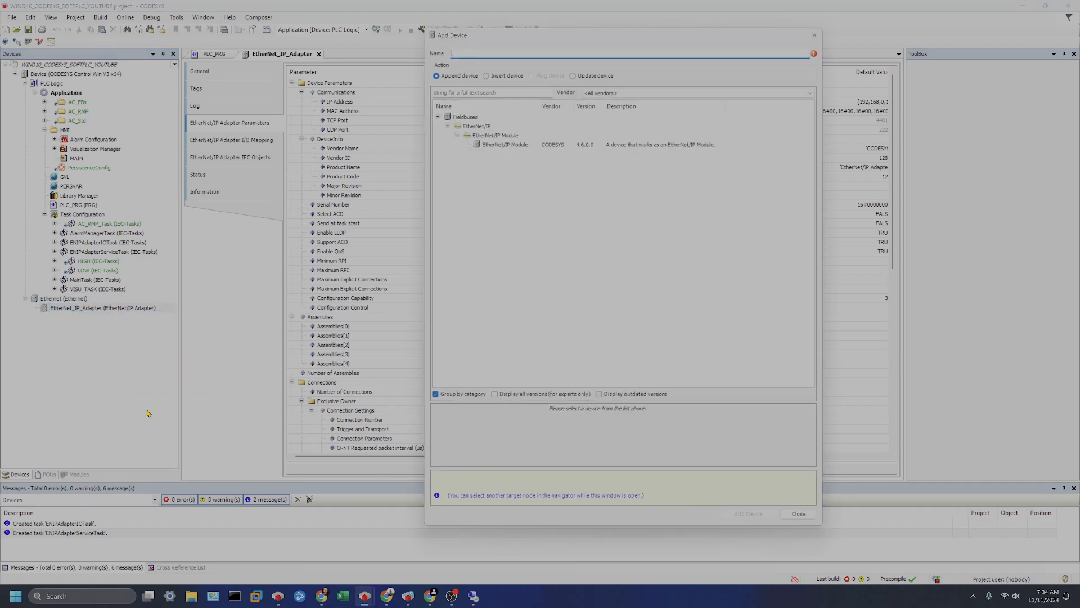
{"action": "left_click", "coordinate": [504, 145]}
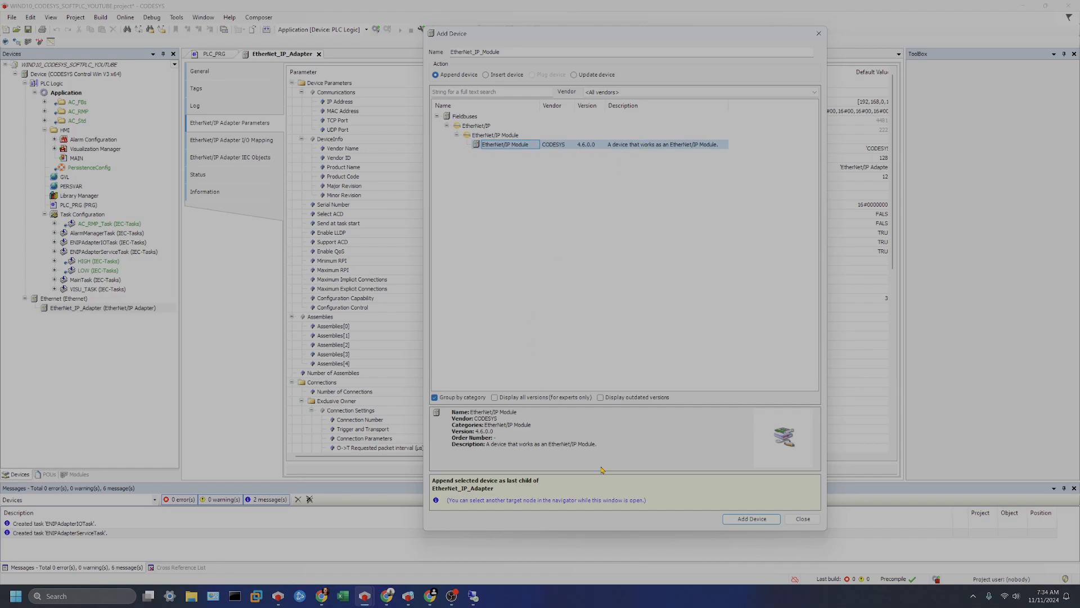
{"action": "left_click", "coordinate": [752, 518]}
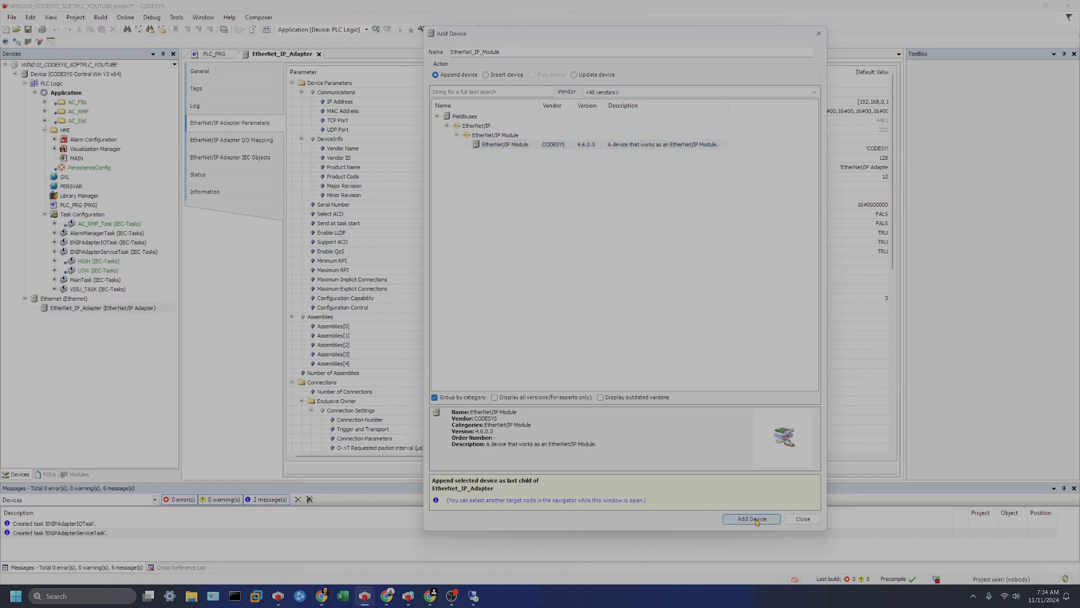
{"action": "left_click", "coordinate": [803, 519]}
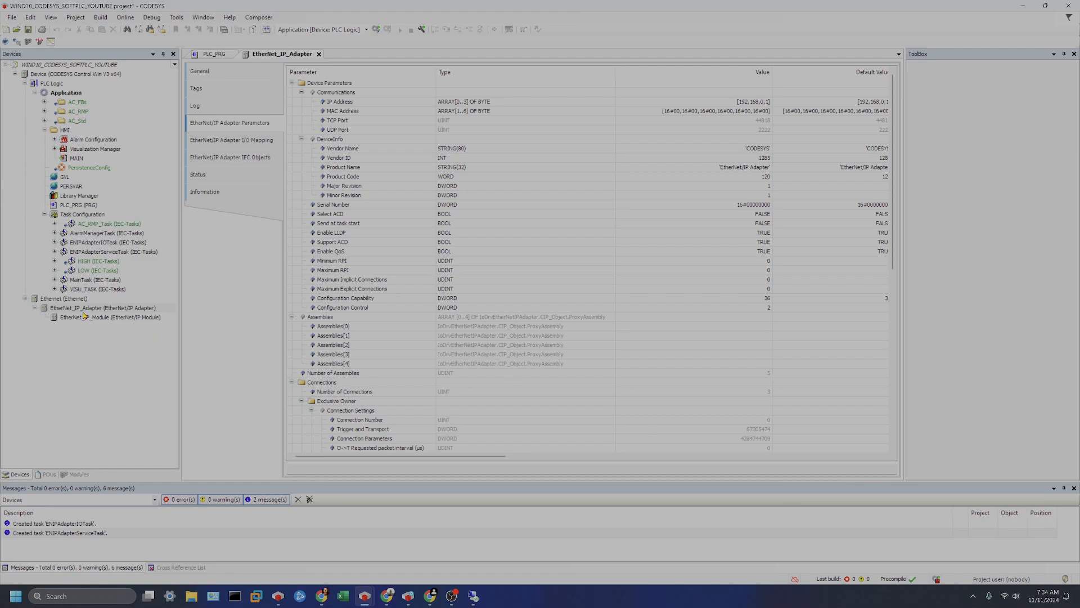
Close the adapter editor, open the EtherNet/IP Module editor and review its parameter, IEC object, status and assembly pages.
{"action": "left_click", "coordinate": [318, 54]}
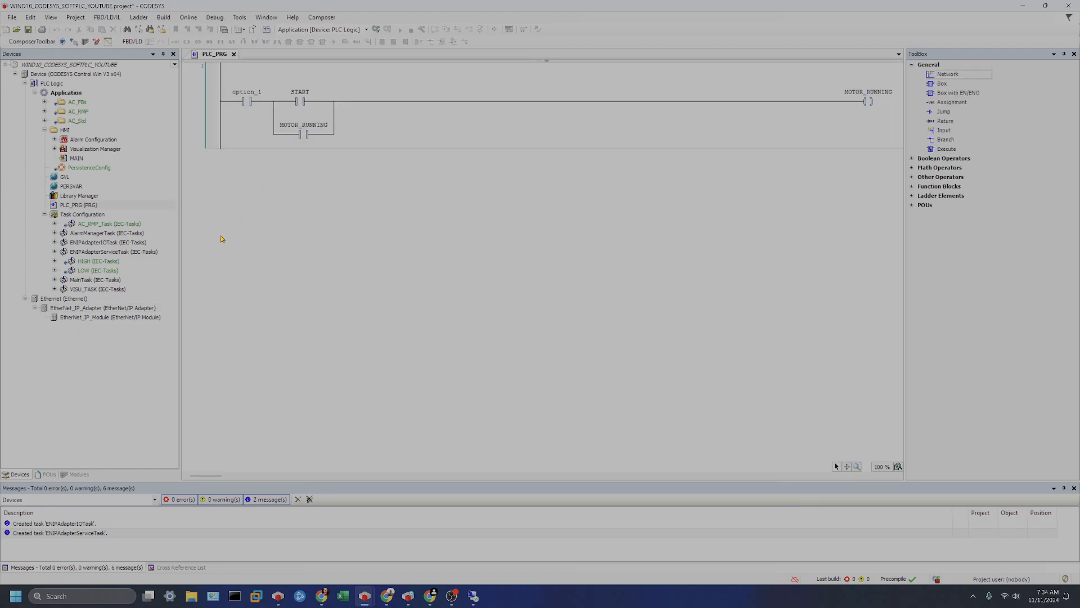
{"action": "double_click", "coordinate": [123, 321]}
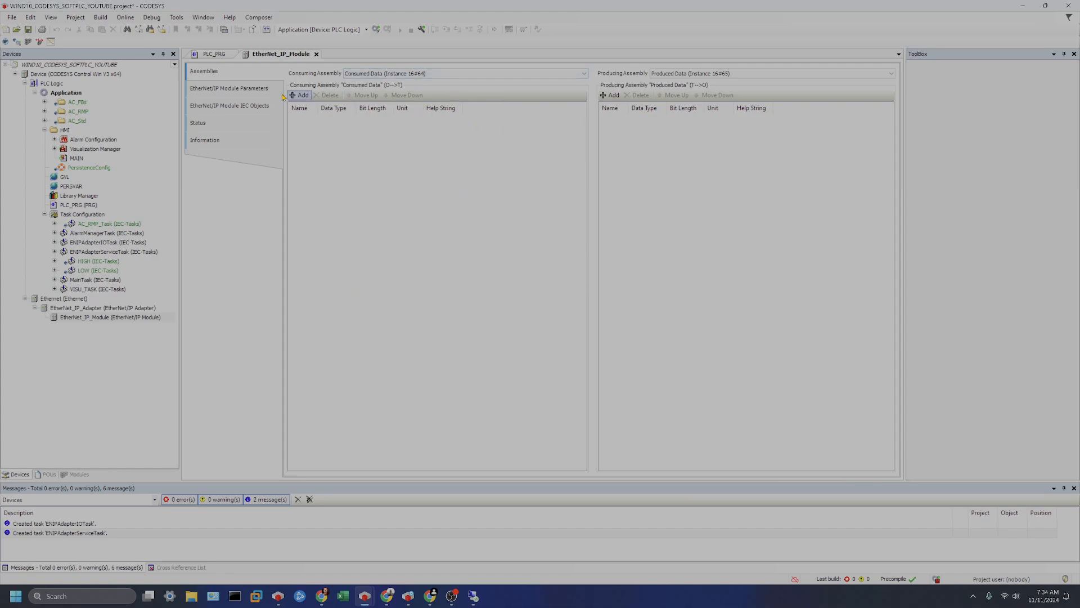
{"action": "left_click", "coordinate": [263, 82]}
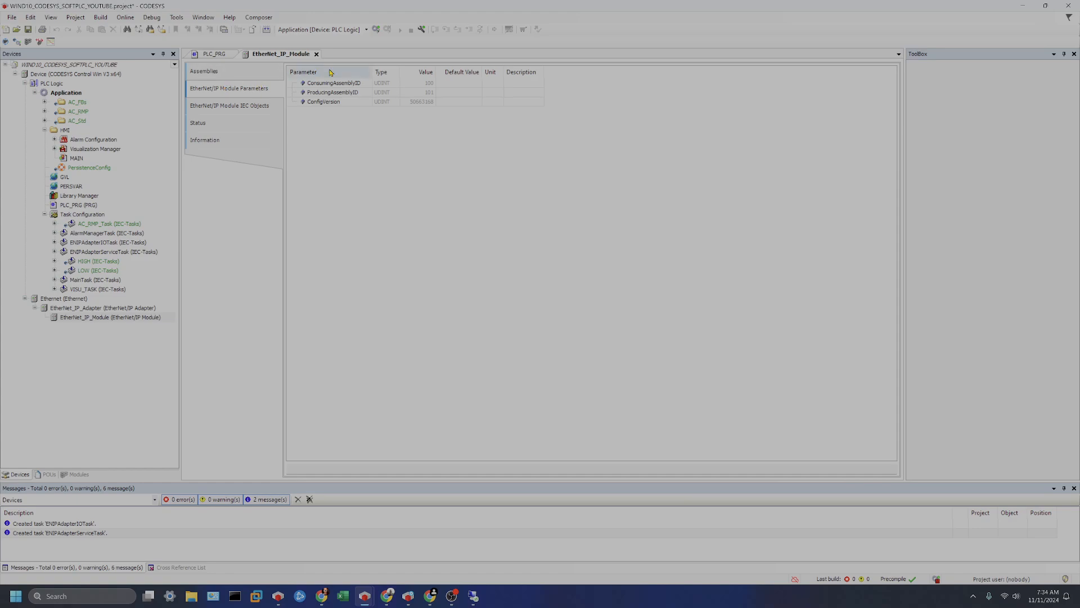
{"action": "left_click", "coordinate": [247, 107]}
{"action": "left_click", "coordinate": [240, 125]}
{"action": "left_click", "coordinate": [277, 145]}
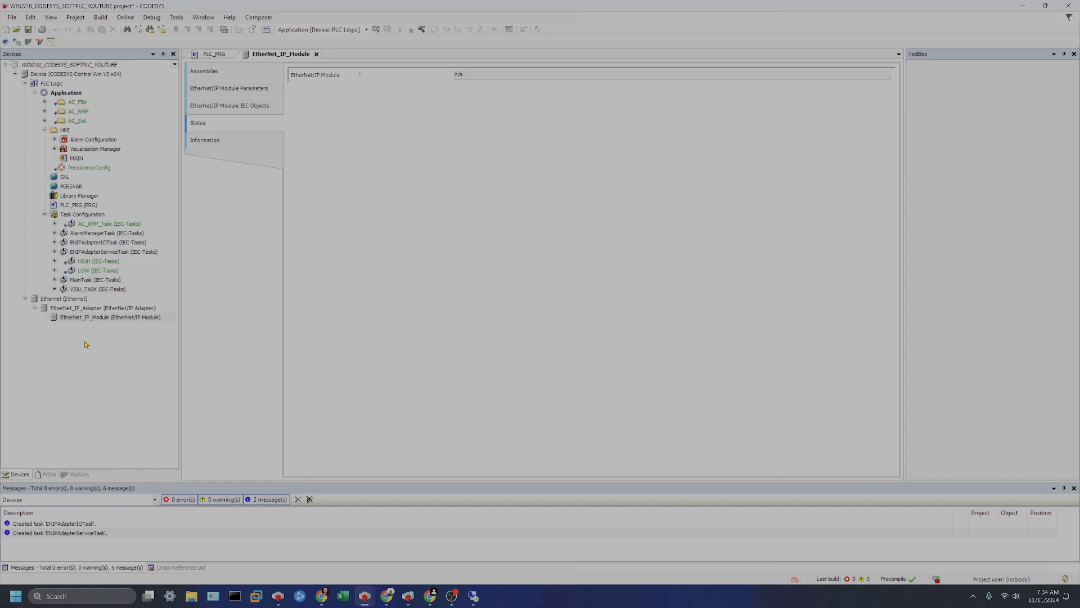
{"action": "right_click", "coordinate": [82, 317]}
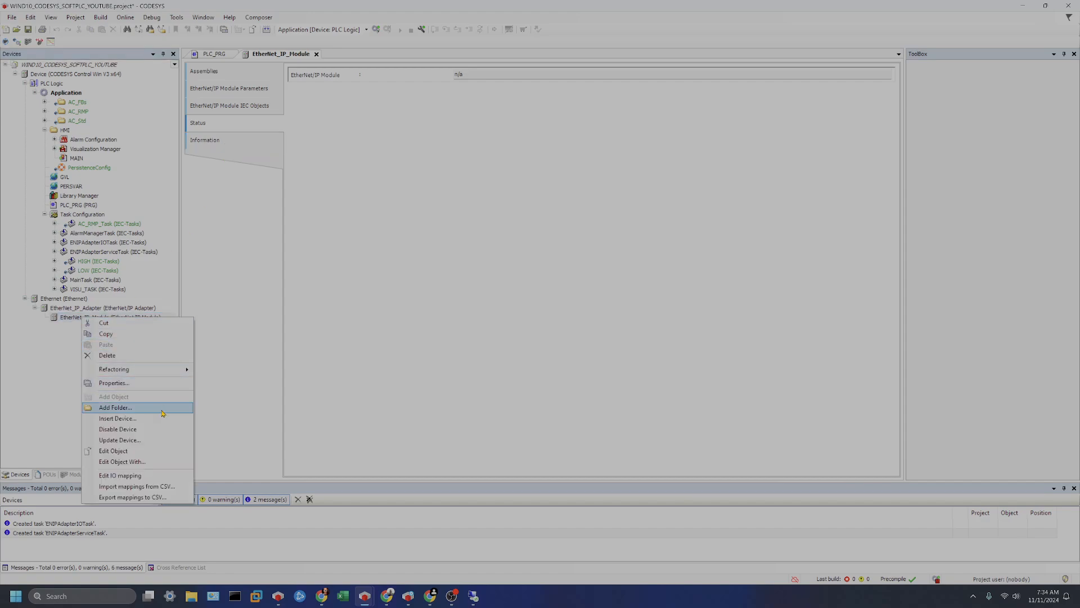
{"action": "left_click", "coordinate": [47, 375]}
{"action": "left_click", "coordinate": [100, 320]}
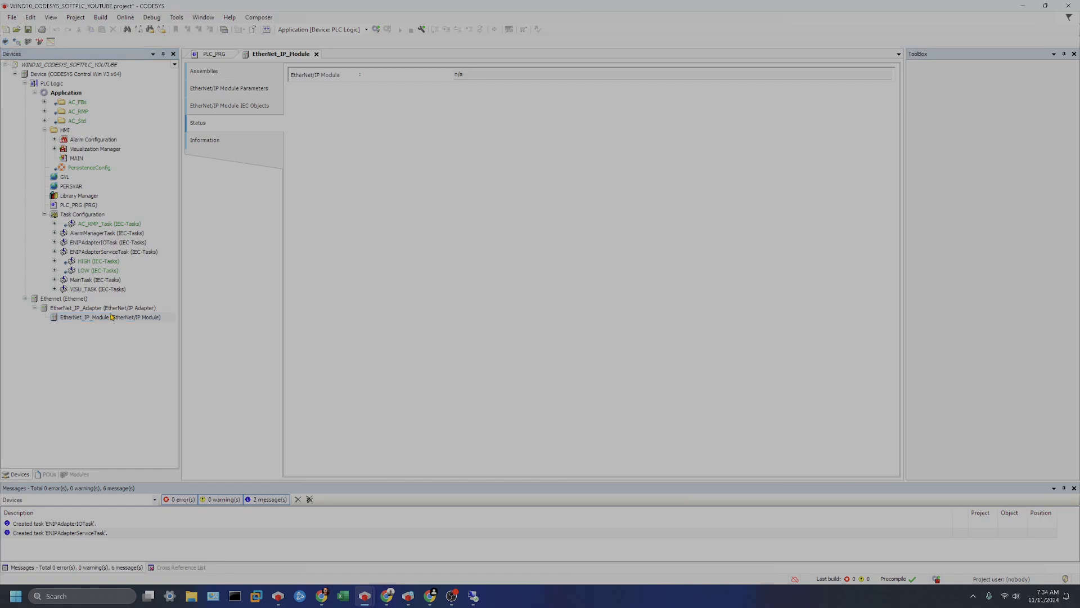
{"action": "left_click", "coordinate": [225, 71]}
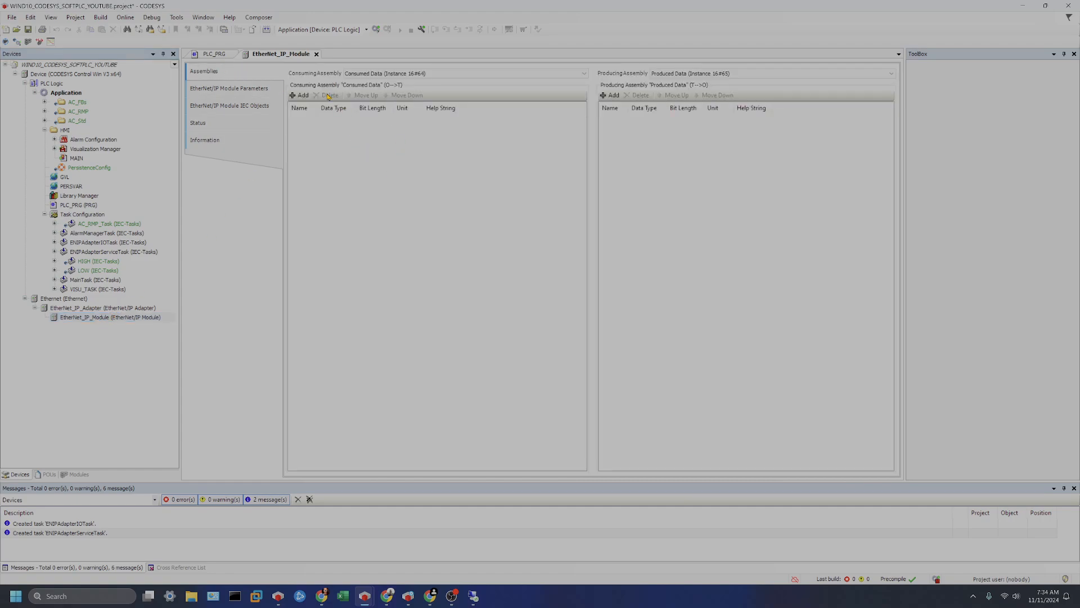
Add a consuming assembly parameter named CONSUMING with data type INT.
{"action": "left_click", "coordinate": [301, 96]}
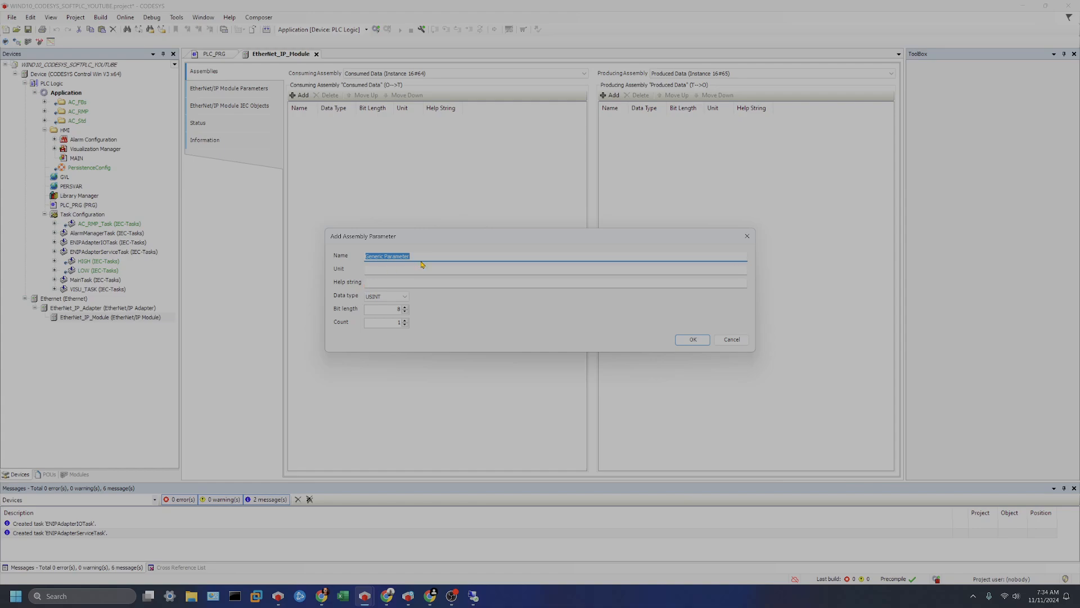
{"action": "type", "text": "consuo"}
{"action": "key", "text": "BackSpace"}
{"action": "key", "text": "BackSpace"}
{"action": "key", "text": "BackSpace"}
{"action": "key", "text": "BackSpace"}
{"action": "type", "text": "CONSUMING"}
{"action": "left_click", "coordinate": [403, 297]}
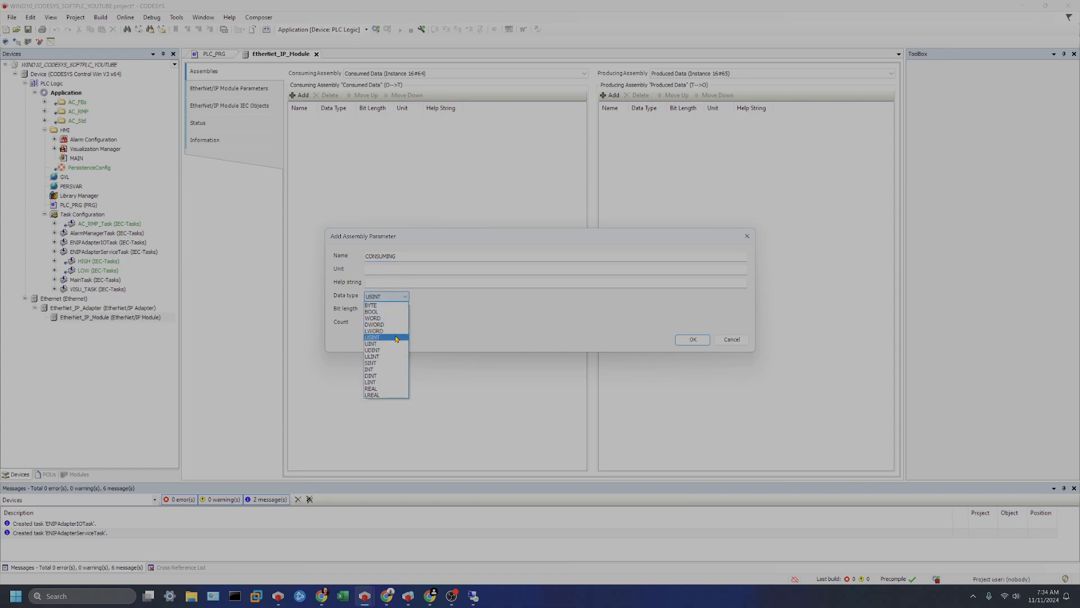
{"action": "left_click", "coordinate": [397, 369]}
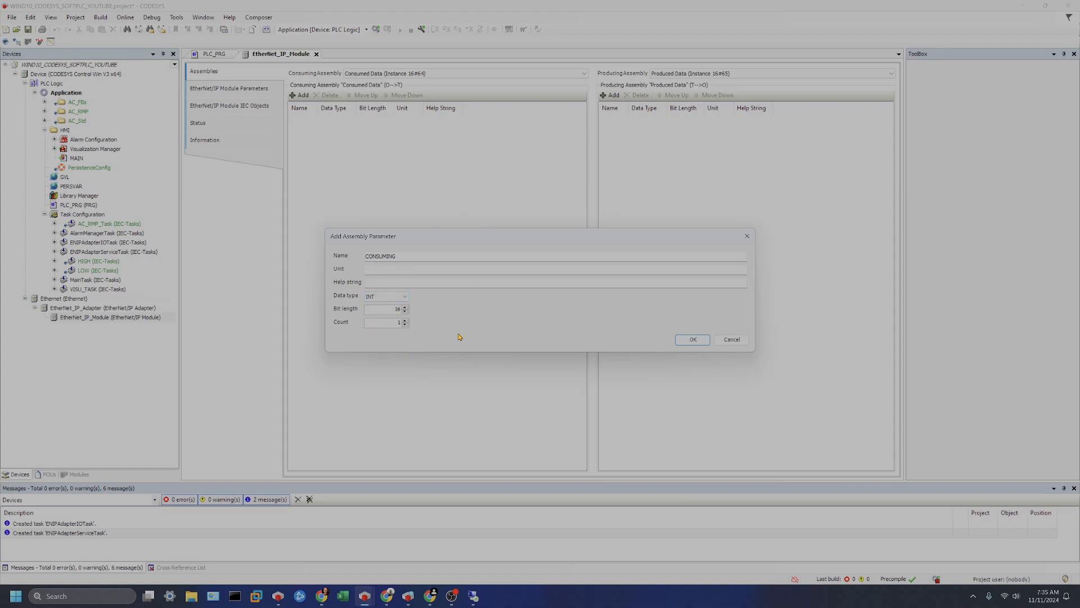
{"action": "left_click", "coordinate": [692, 340]}
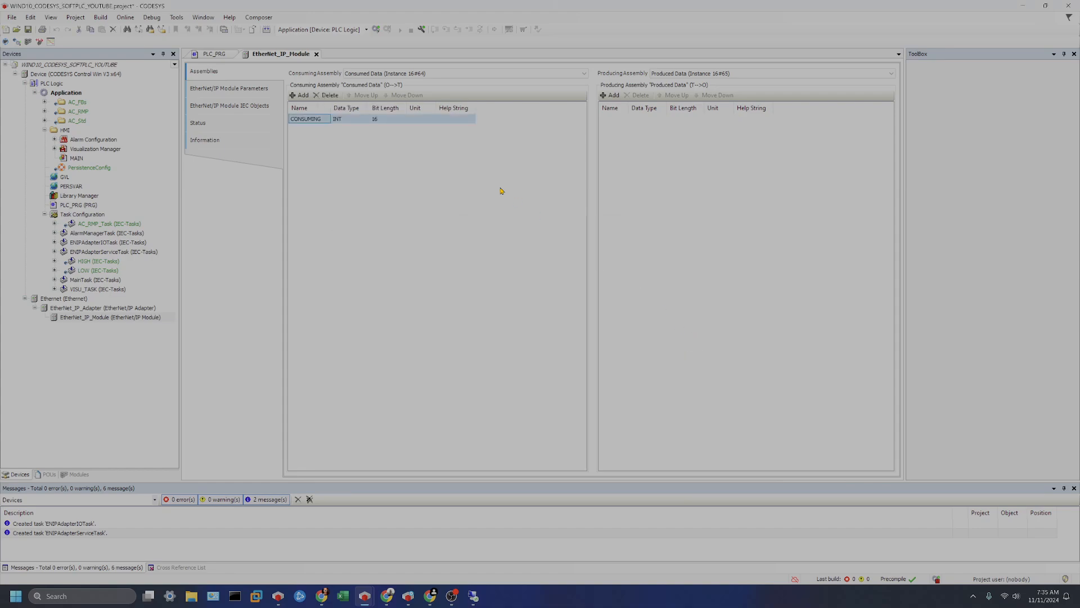
Add a producing assembly parameter named PRODUCING with data type INT.
{"action": "left_click", "coordinate": [611, 95]}
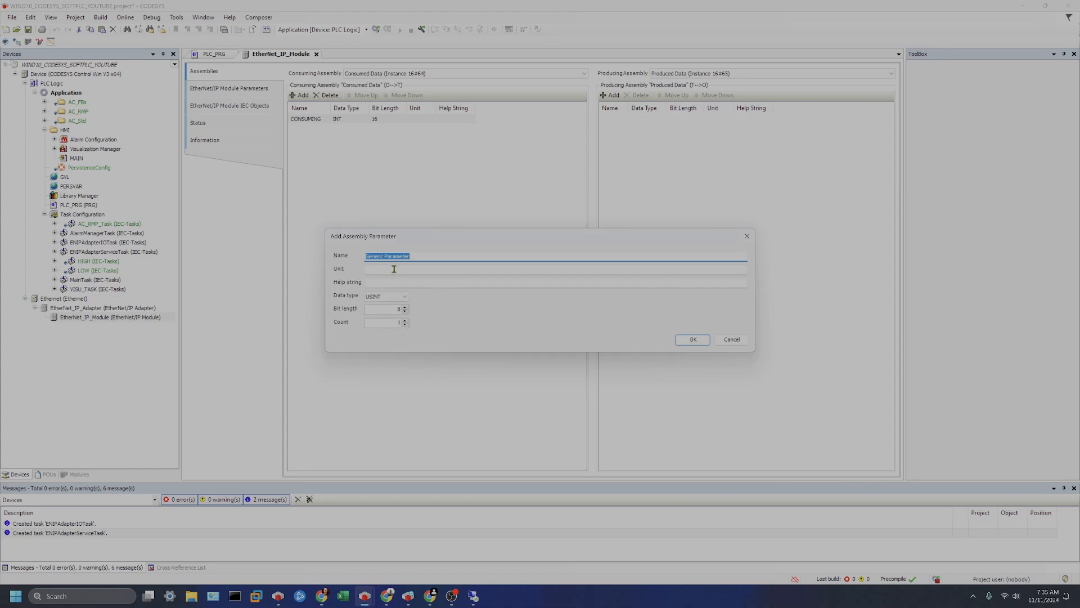
{"action": "type", "text": "PRODUCING"}
{"action": "left_click", "coordinate": [385, 296]}
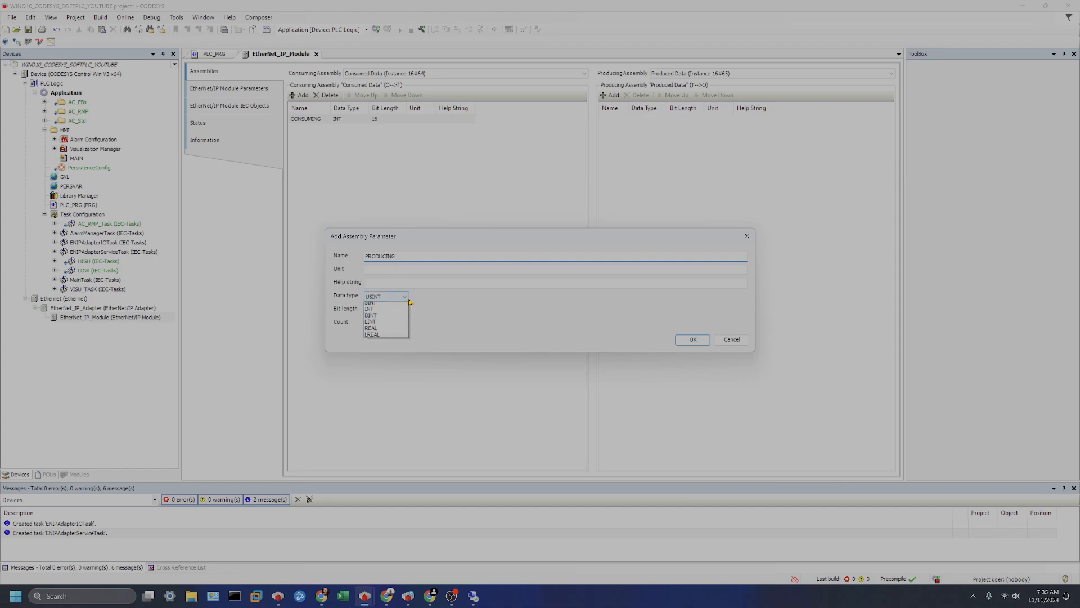
{"action": "left_click", "coordinate": [382, 363]}
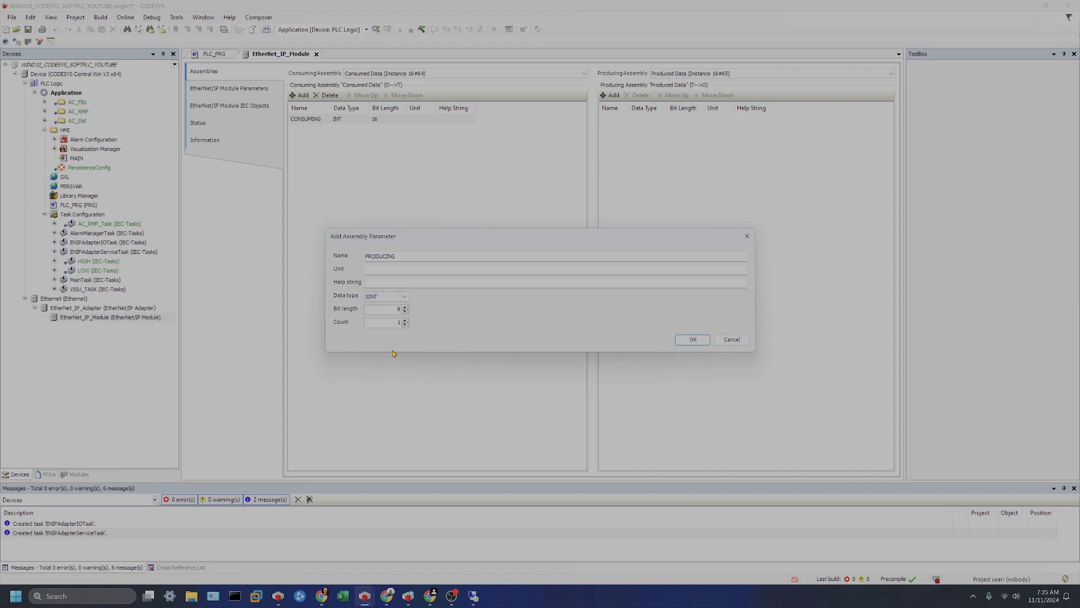
{"action": "left_click", "coordinate": [402, 296]}
{"action": "left_click", "coordinate": [382, 369]}
{"action": "left_click", "coordinate": [692, 339]}
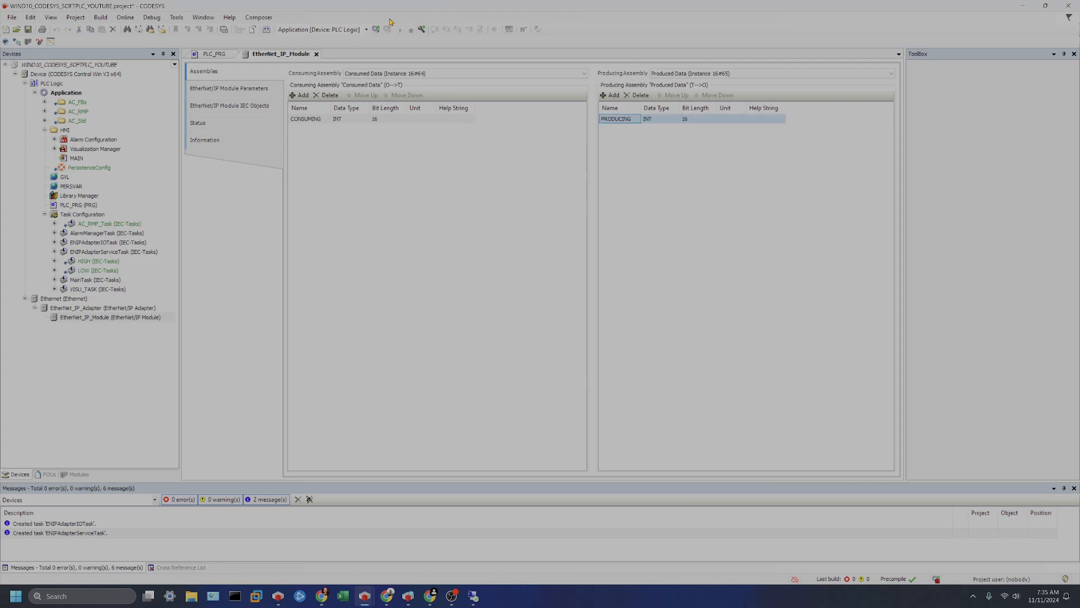
Build the project and inspect the module's I/O mapping with the CONSUMING and PRODUCING channels expanded.
{"action": "left_click", "coordinate": [270, 29]}
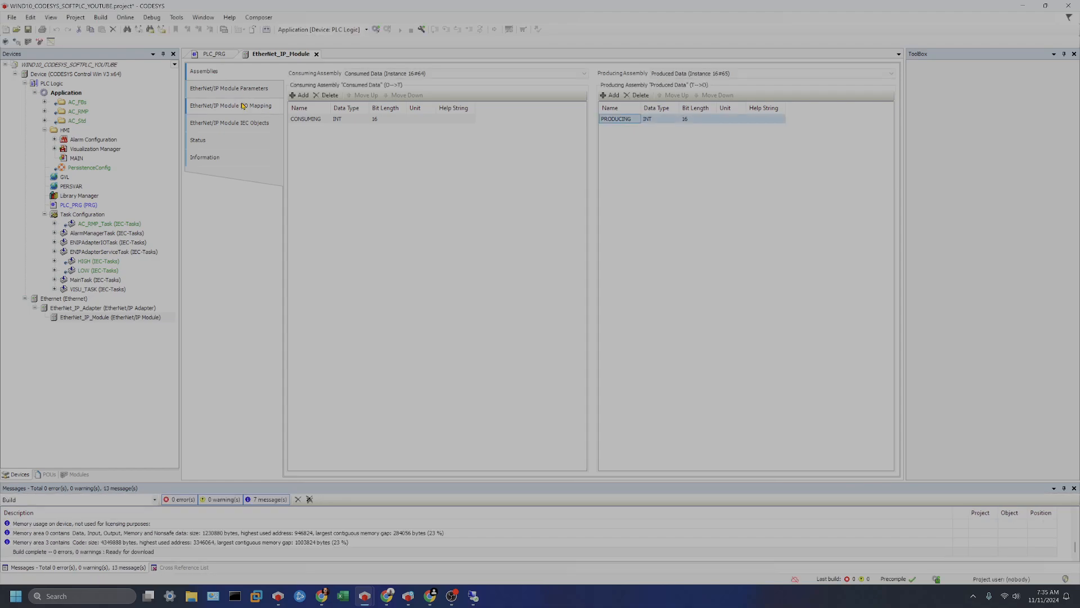
{"action": "left_click", "coordinate": [241, 105]}
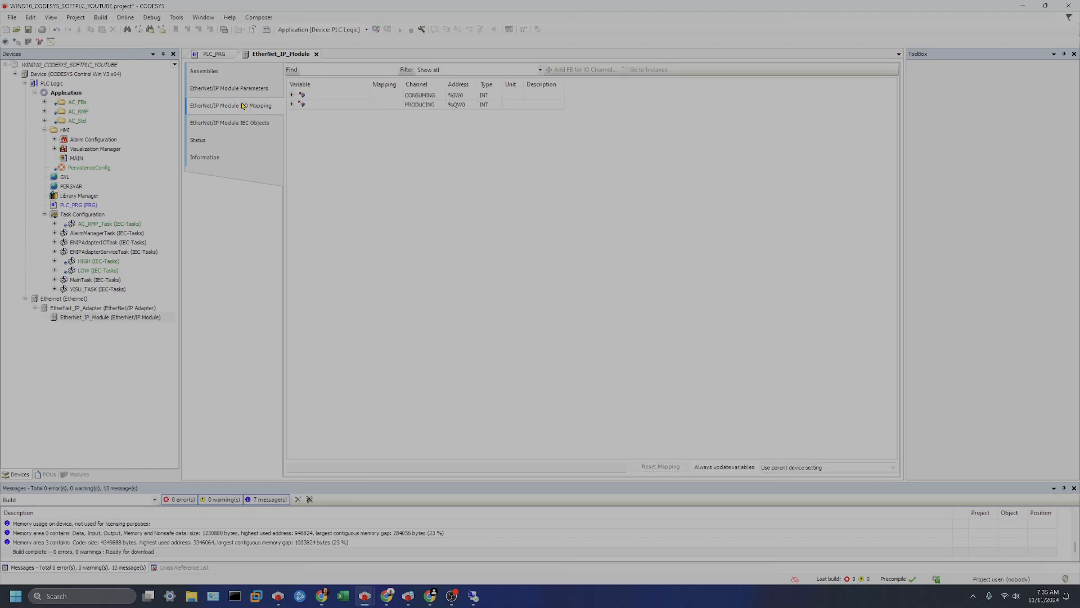
{"action": "left_click", "coordinate": [292, 96]}
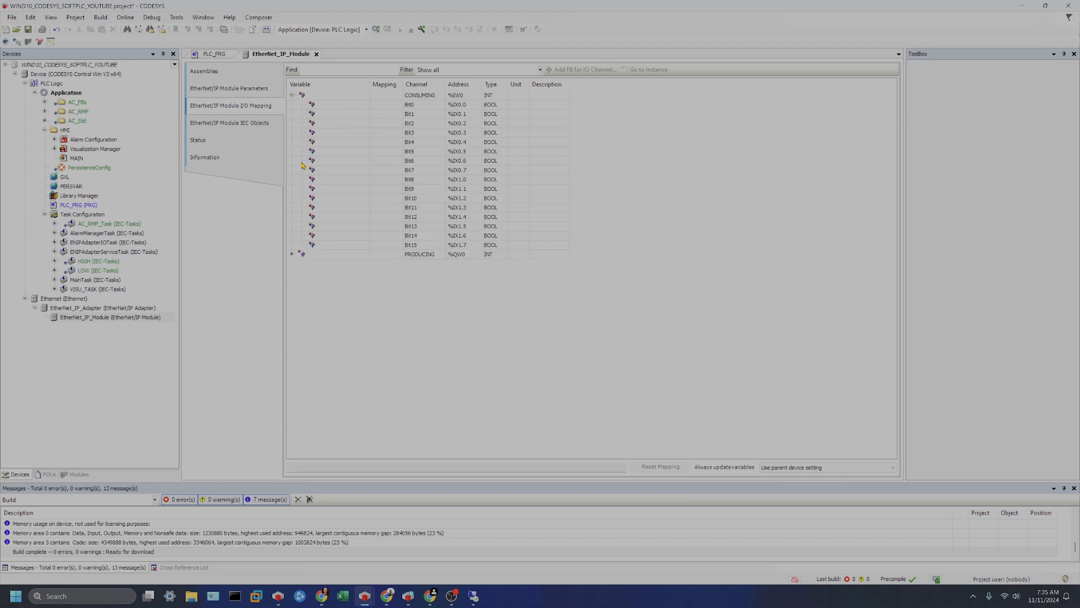
{"action": "left_click", "coordinate": [292, 254]}
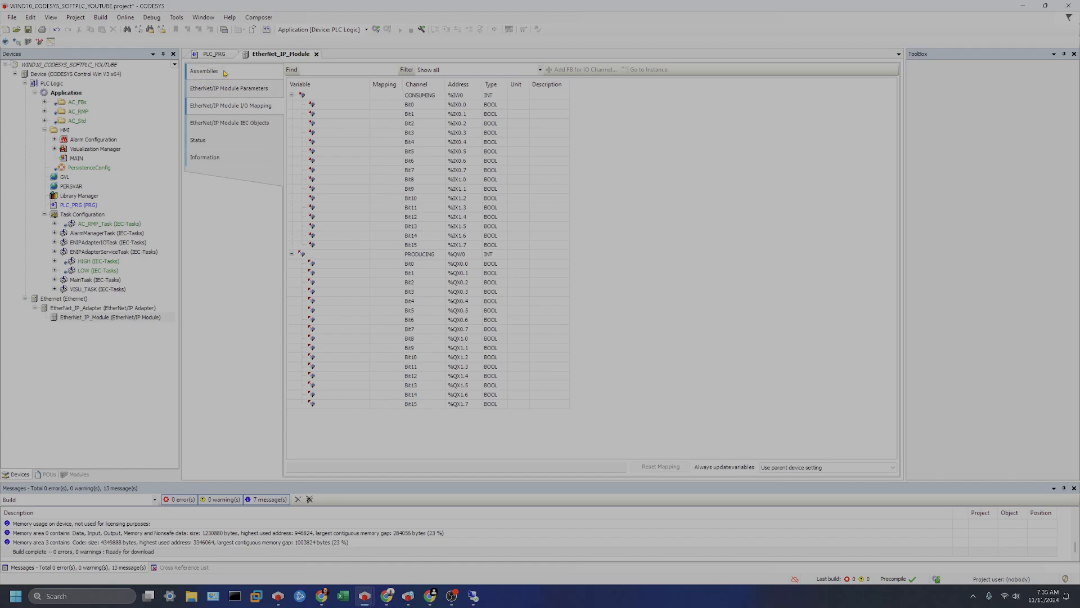
Open the EtherNet/IP Adapter parameters and set its IP address to 192.168.1.9.
{"action": "double_click", "coordinate": [113, 308]}
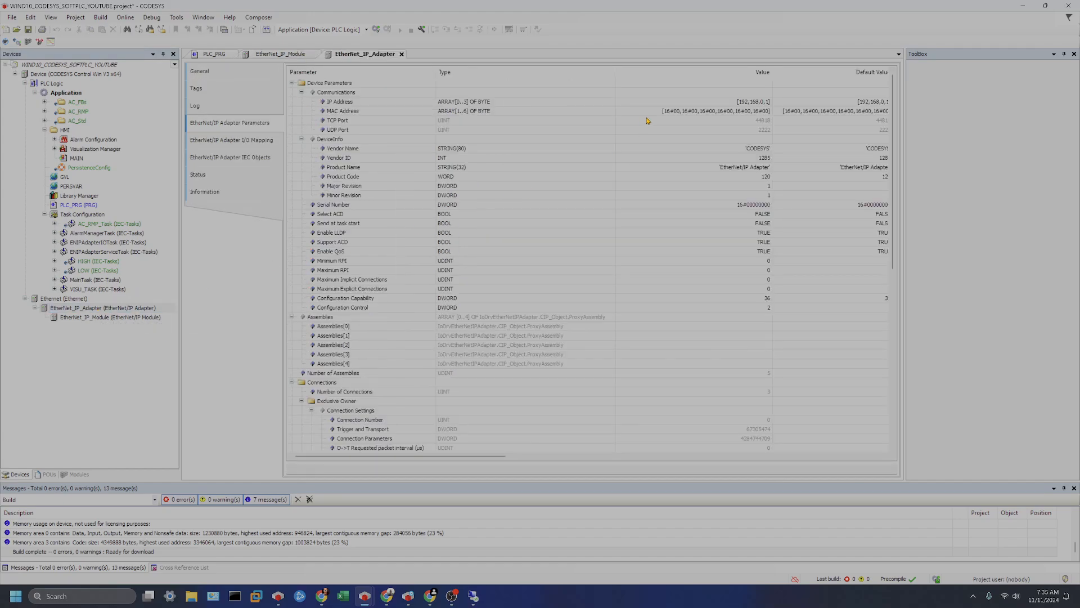
{"action": "double_click", "coordinate": [762, 101]}
{"action": "left_click", "coordinate": [763, 102]}
{"action": "key", "text": "BackSpace"}
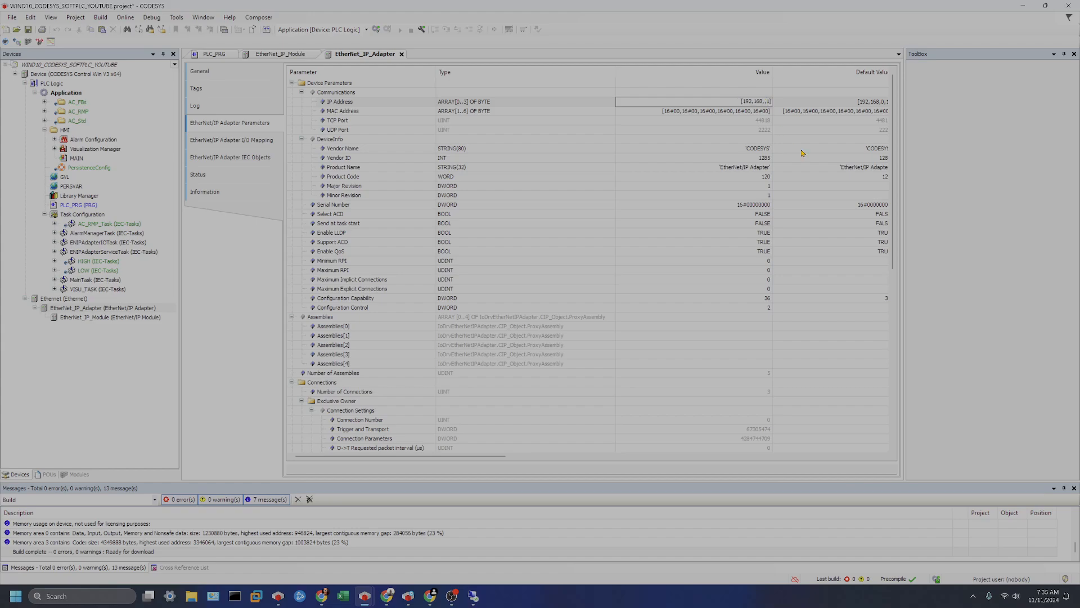
{"action": "type", "text": "1"}
{"action": "key", "text": "BackSpace"}
{"action": "type", "text": "9"}
{"action": "key", "text": "Return"}
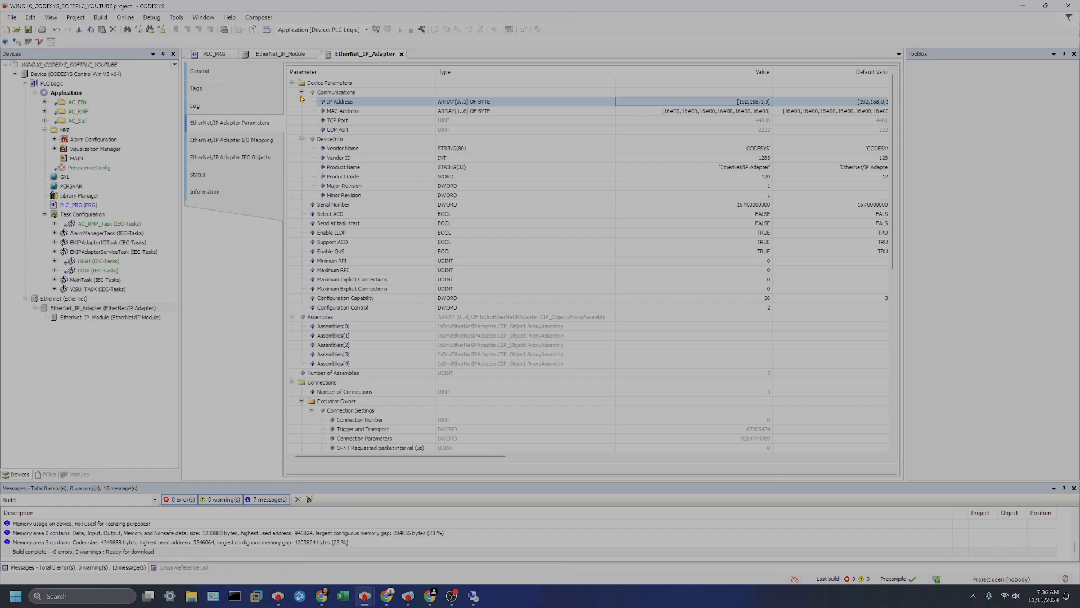
Collapse the Communications and DeviceInfo parameter groups and build the project again.
{"action": "left_click", "coordinate": [302, 93]}
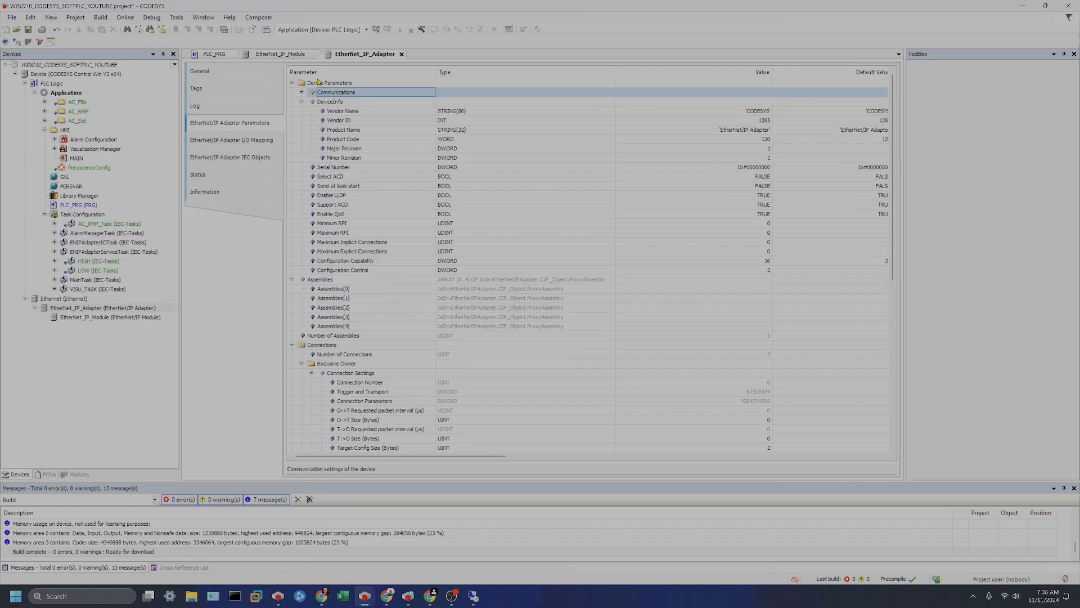
{"action": "left_click", "coordinate": [302, 101]}
{"action": "left_click", "coordinate": [267, 29]}
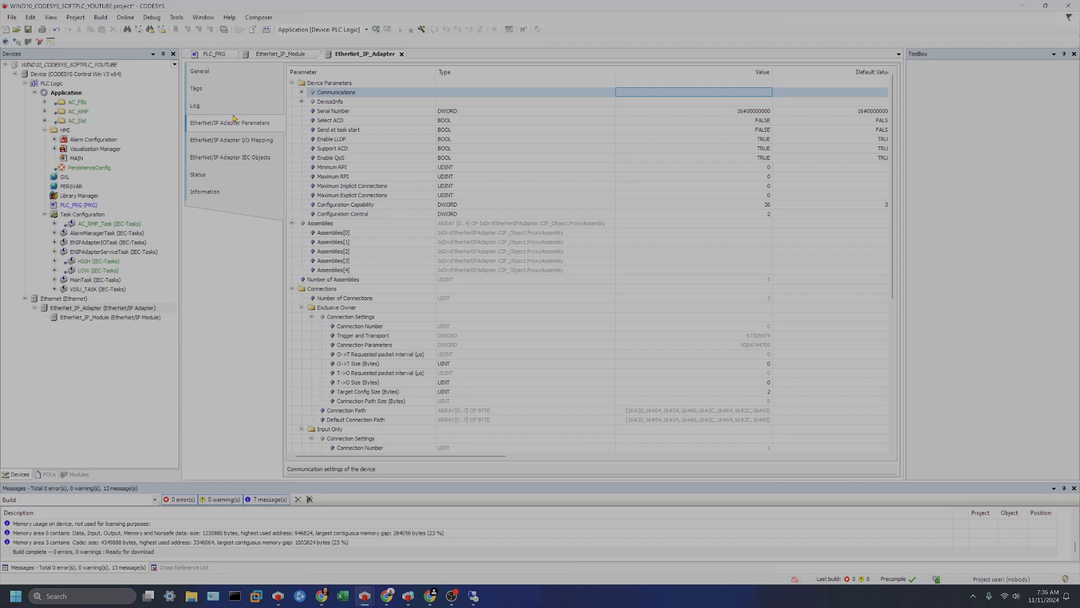
Open the Device editor, scan the network and select the NEROSERV controller under Gateway-1.
{"action": "double_click", "coordinate": [79, 74]}
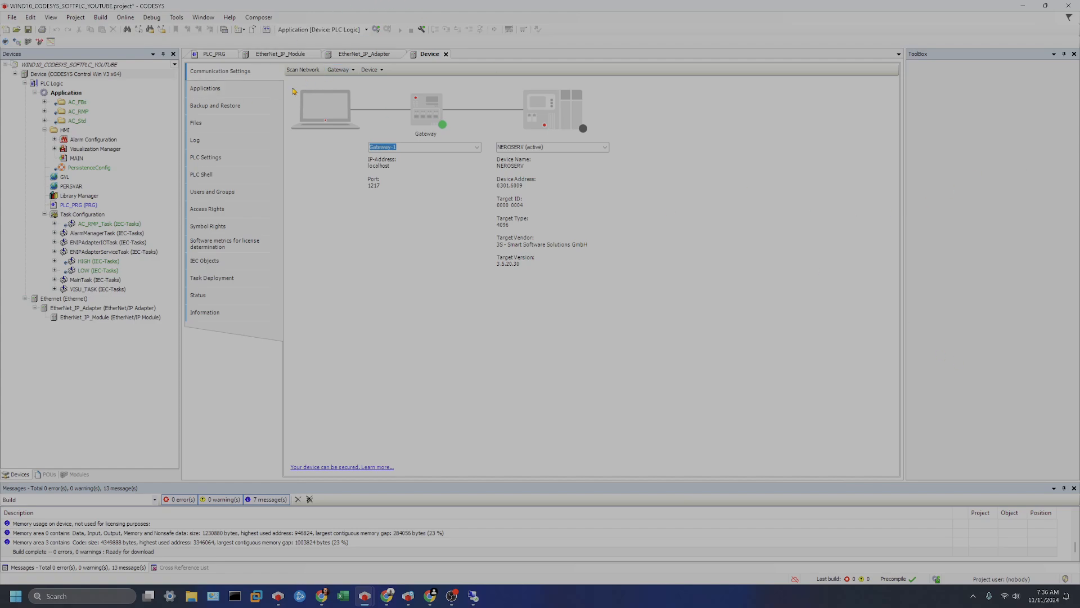
{"action": "left_click", "coordinate": [304, 69]}
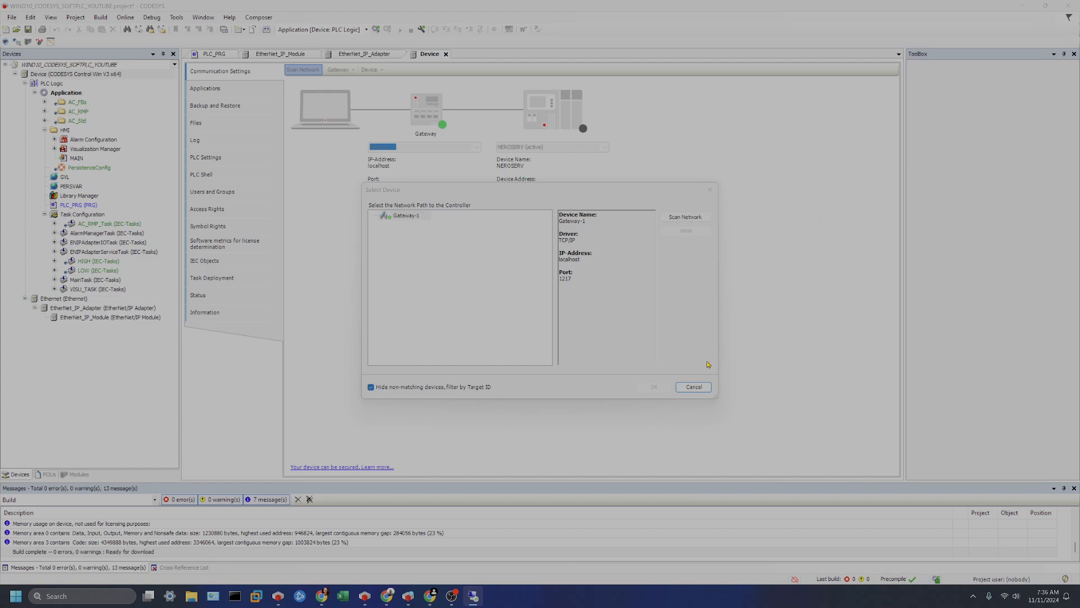
{"action": "left_click", "coordinate": [688, 218]}
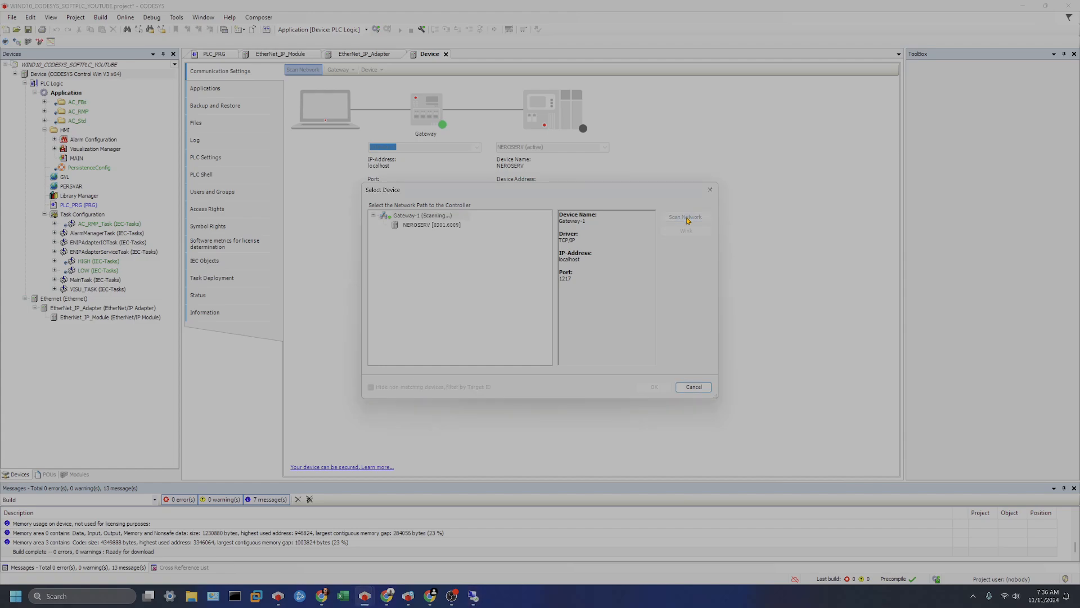
{"action": "left_click", "coordinate": [436, 225]}
{"action": "left_click", "coordinate": [643, 387]}
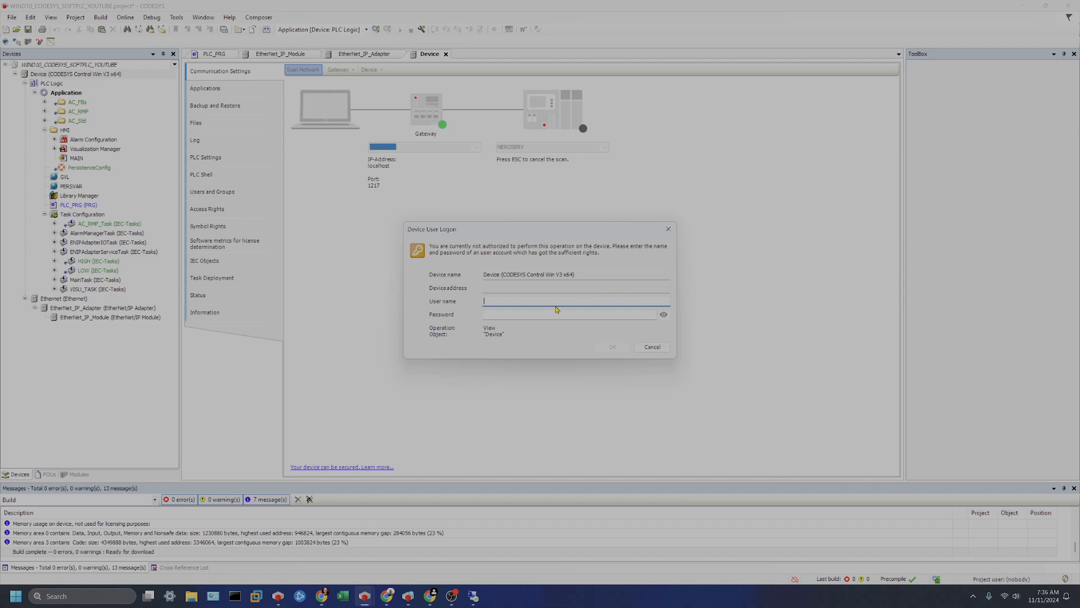
Log on to the device by entering the user name and the account password.
{"action": "type", "text": "yOUtUB"}
{"action": "key", "text": "BackSpace"}
{"action": "key", "text": "BackSpace"}
{"action": "key", "text": "BackSpace"}
{"action": "key", "text": "BackSpace"}
{"action": "key", "text": "BackSpace"}
{"action": "key", "text": "BackSpace"}
{"action": "key", "text": "BackSpace"}
{"action": "type", "text": "Y"}
{"action": "key", "text": "shift+Tab"}
{"action": "type", "text": "e"}
{"action": "key", "text": "Tab"}
{"action": "type", "text": "1234"}
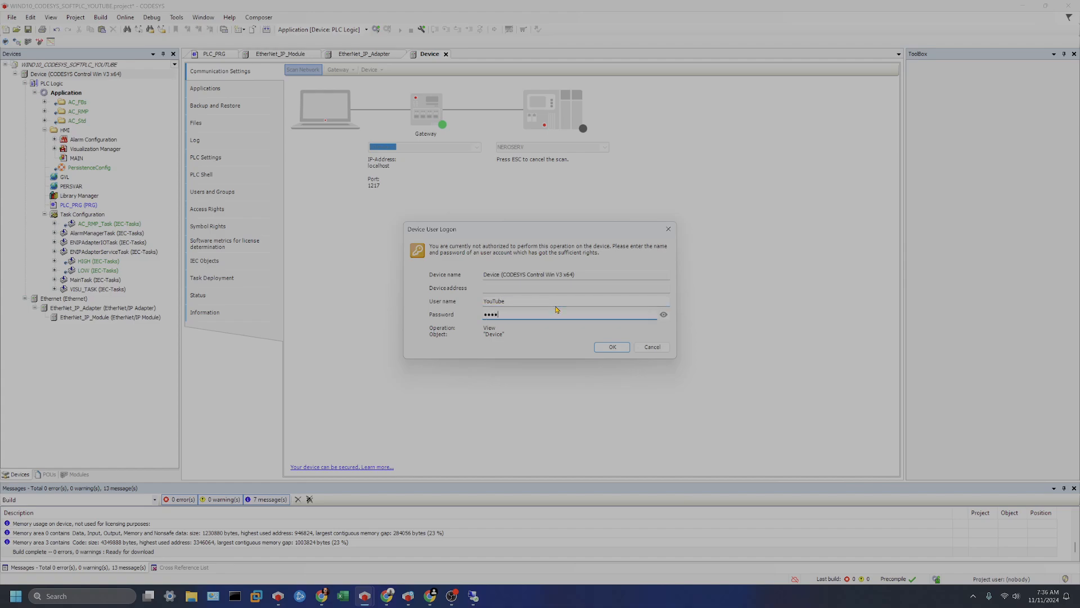
{"action": "key", "text": "Return"}
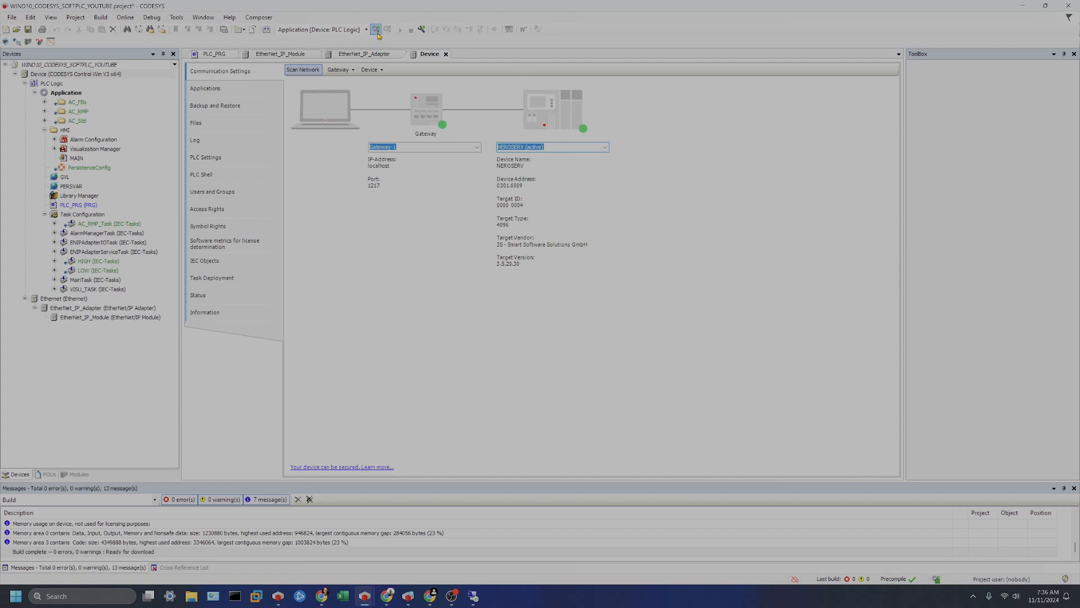
Log in to download the application to the controller and start it running.
{"action": "left_click", "coordinate": [375, 29]}
{"action": "left_click", "coordinate": [539, 317]}
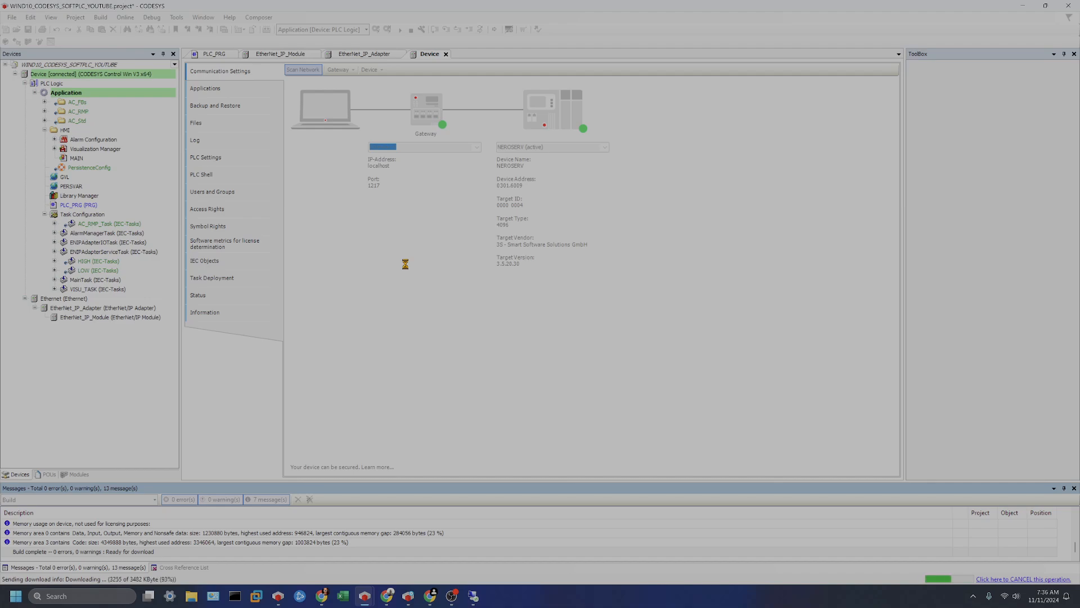
{"action": "left_click", "coordinate": [400, 30]}
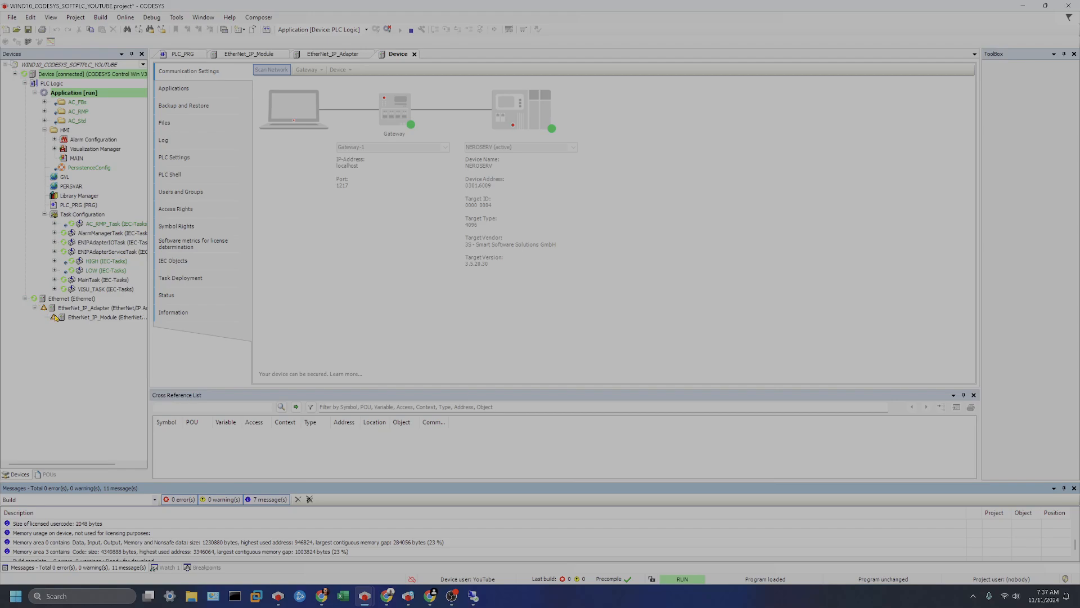
Open the adapter editor, check its General, Information and Status pages and acknowledge the diagnostic message.
{"action": "double_click", "coordinate": [89, 309]}
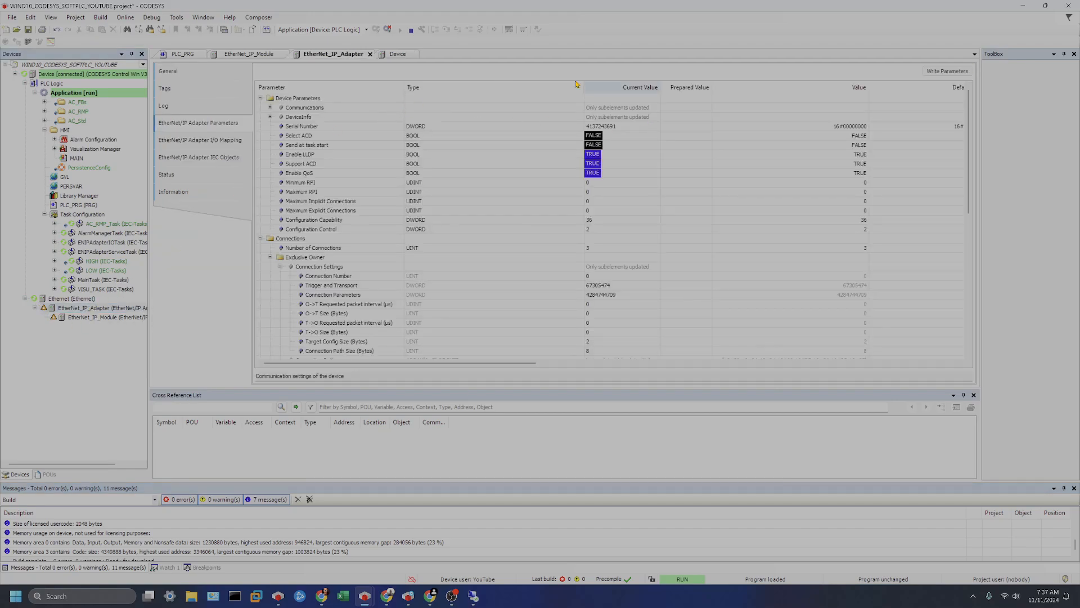
{"action": "left_click", "coordinate": [195, 73]}
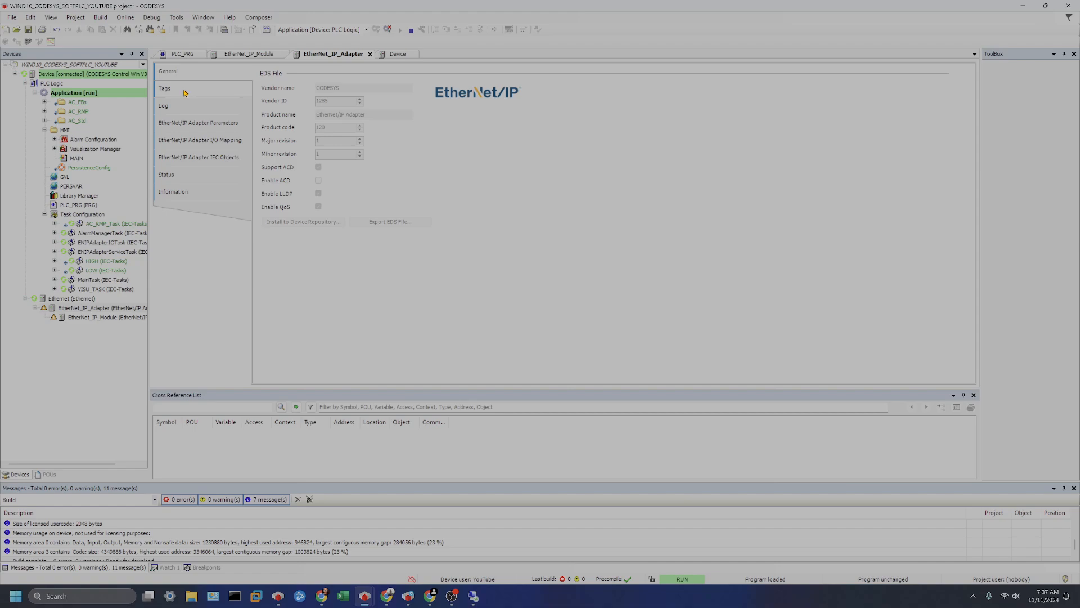
{"action": "left_click", "coordinate": [174, 191]}
{"action": "left_click", "coordinate": [169, 174]}
{"action": "left_click", "coordinate": [935, 91]}
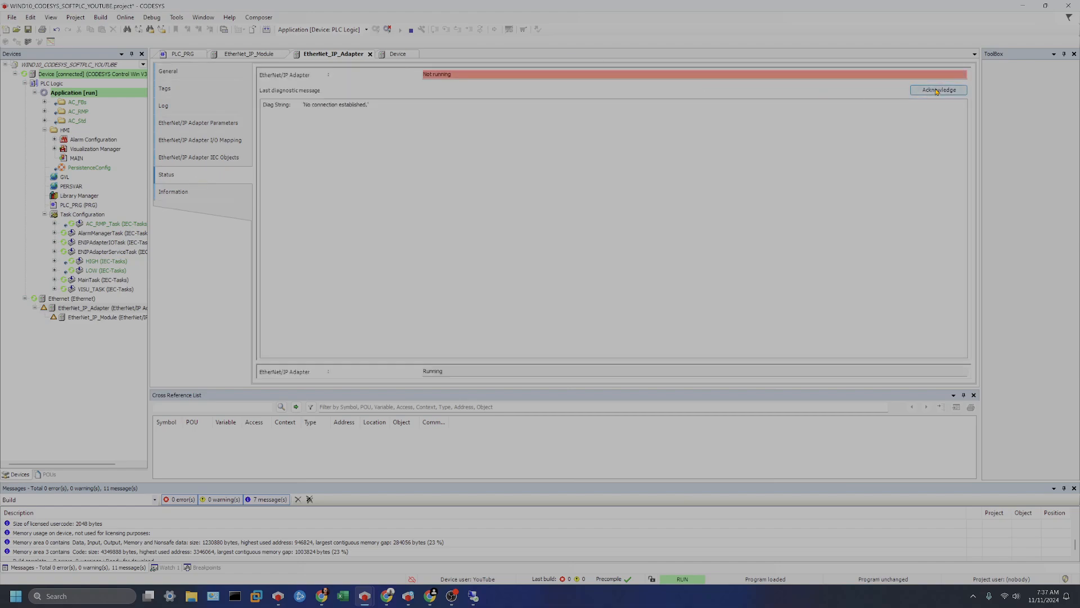
Log out of the controller and reopen the EtherNet/IP Adapter's General page.
{"action": "left_click", "coordinate": [388, 30]}
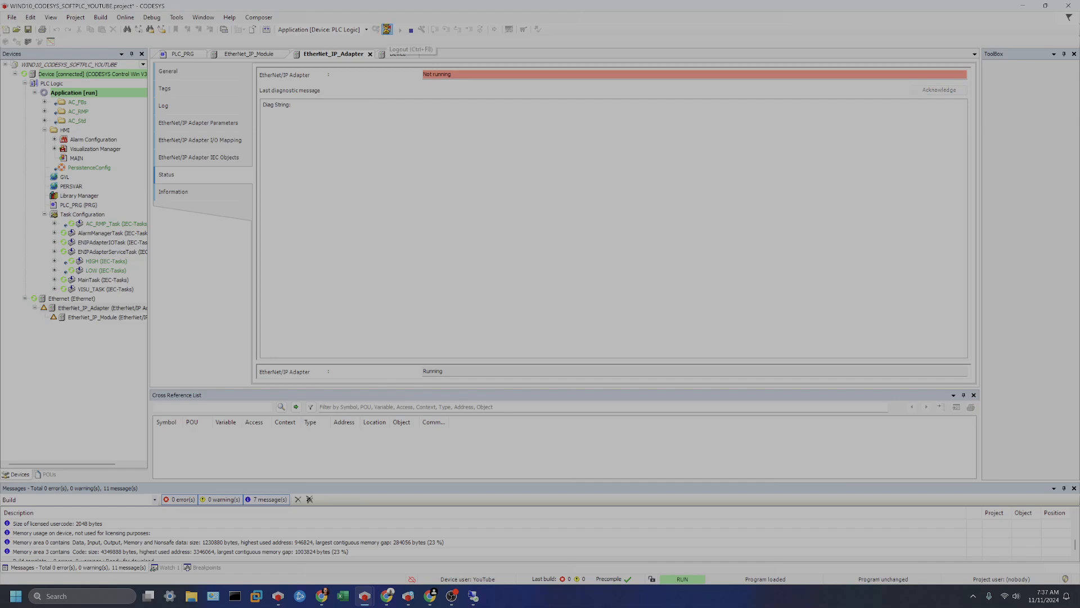
{"action": "double_click", "coordinate": [100, 318]}
{"action": "double_click", "coordinate": [104, 308]}
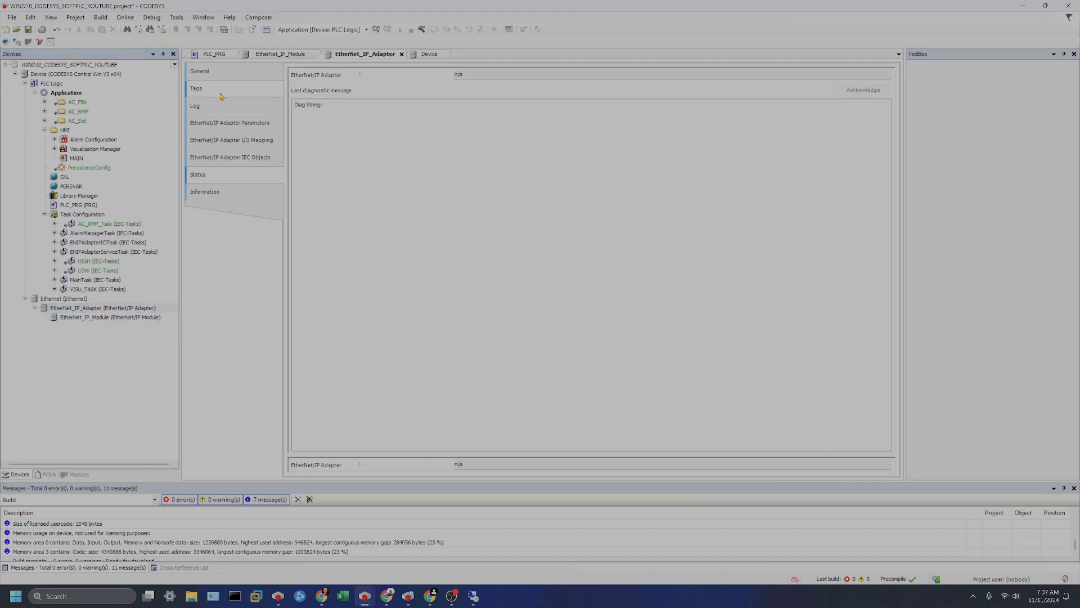
{"action": "left_click", "coordinate": [211, 74]}
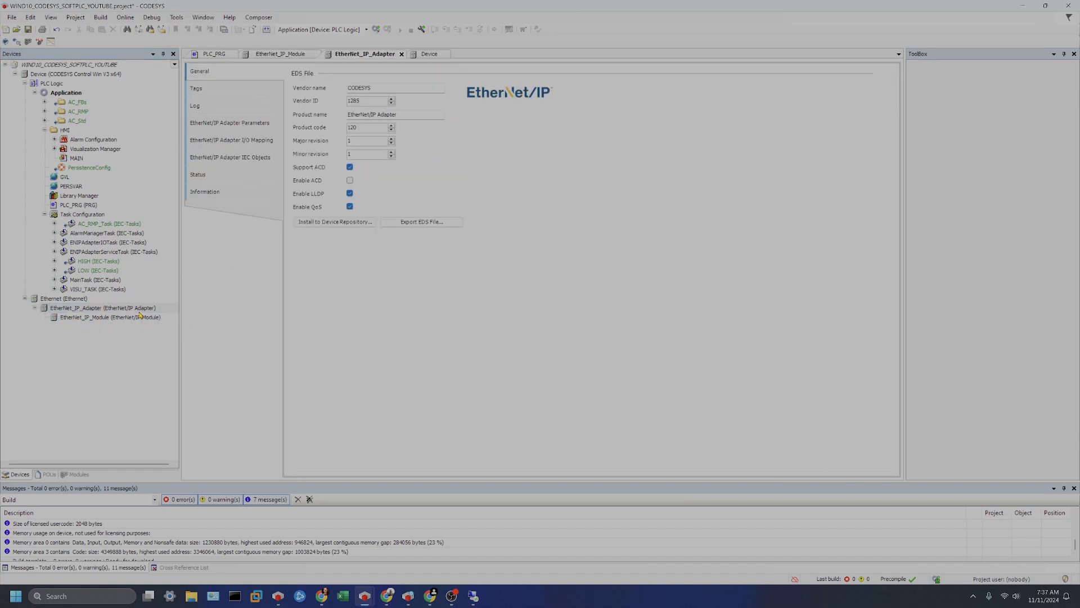
Export the adapter's EDS file to the Desktop as YouTube_eds_1int_ and save the project.
{"action": "left_click", "coordinate": [427, 223]}
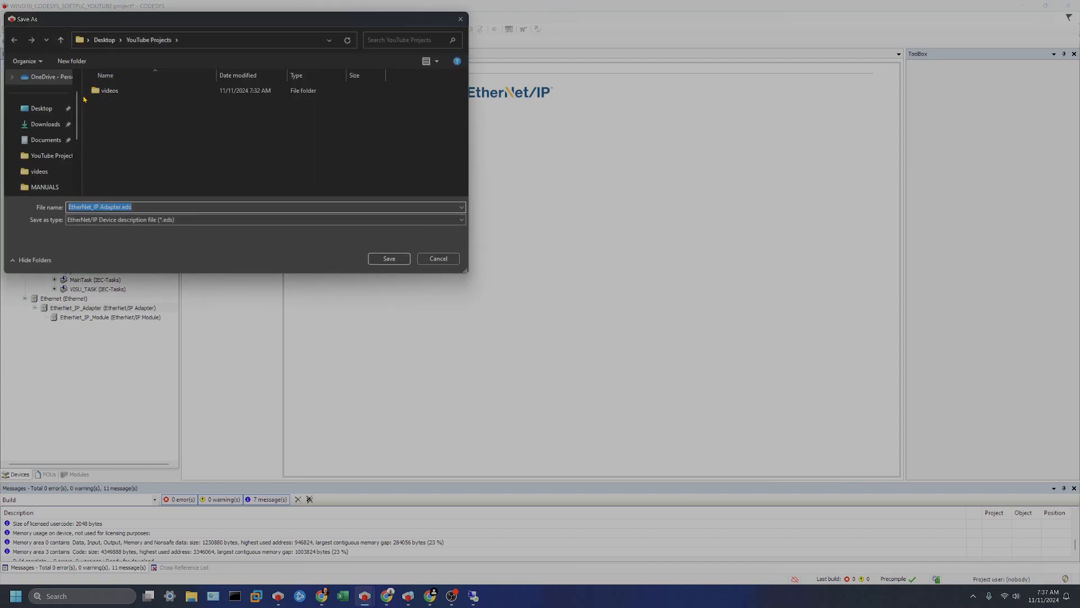
{"action": "left_click", "coordinate": [104, 40]}
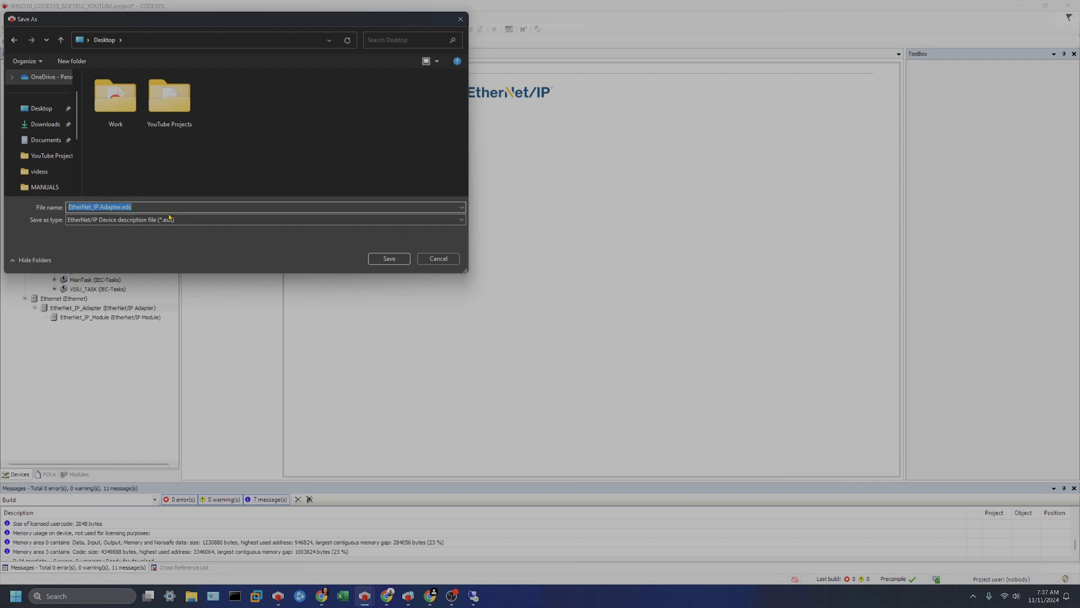
{"action": "type", "text": "You"}
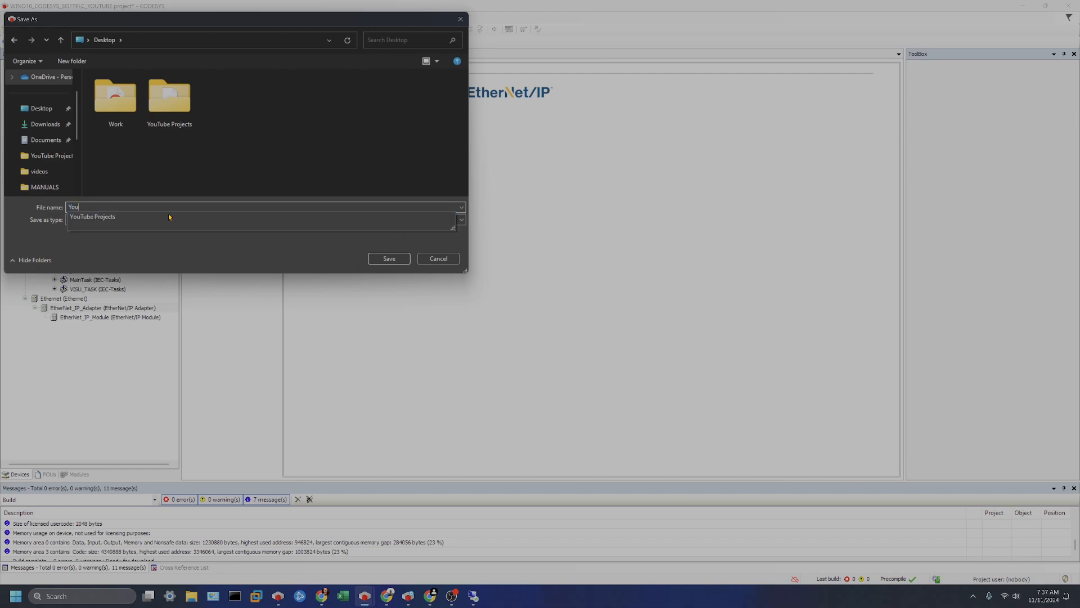
{"action": "type", "text": "Tube_eds_1int_1int"}
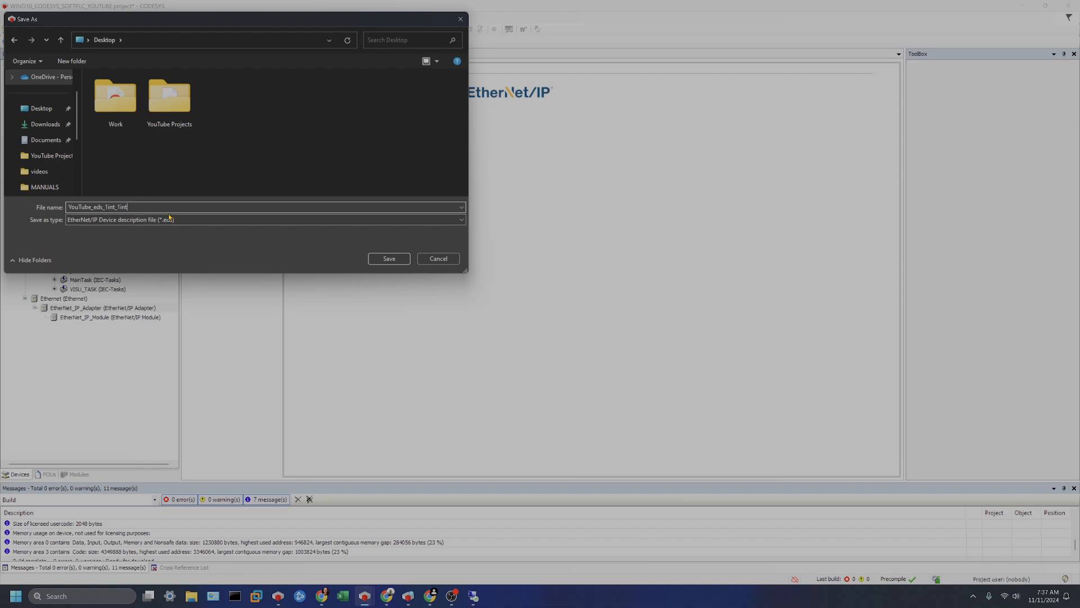
{"action": "key", "text": "Return"}
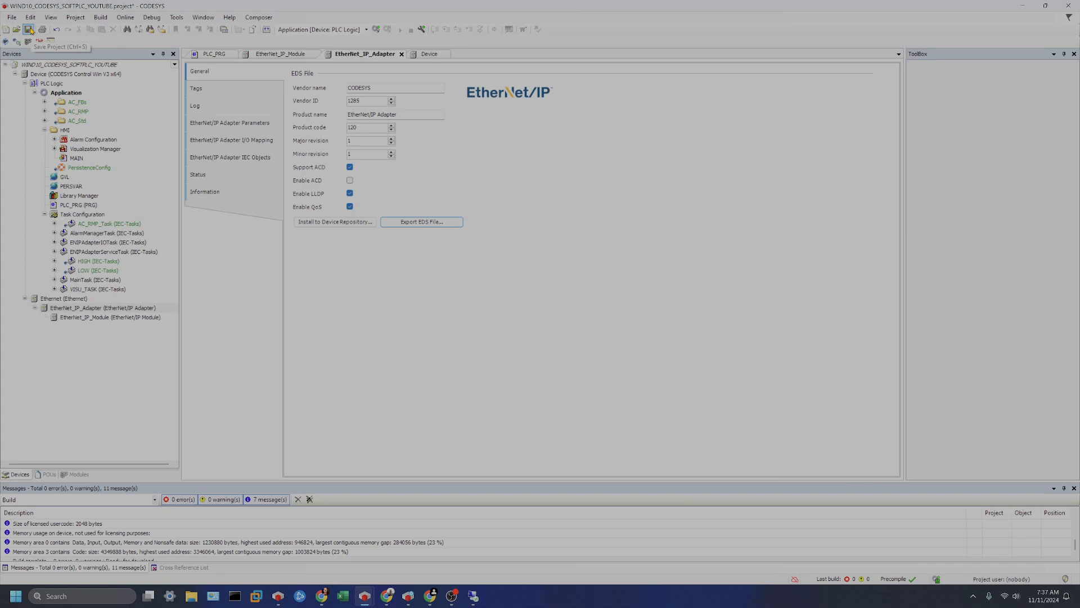
{"action": "left_click", "coordinate": [29, 29]}
Switch to the other CODESYS window with the WIND_11 project.
{"action": "key", "text": "alt+Tab"}
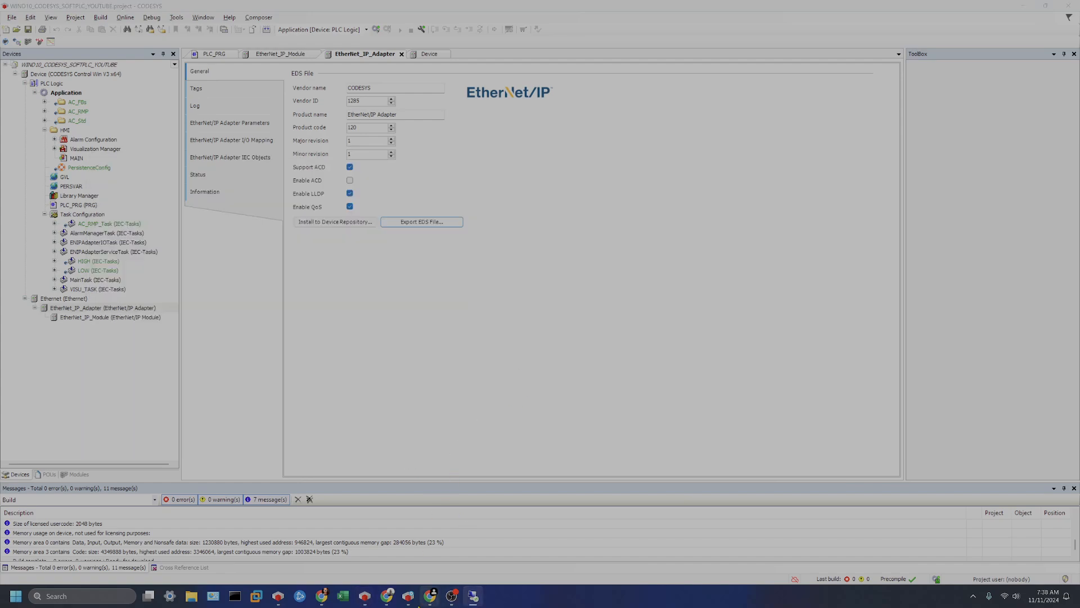
{"action": "mouse_move", "coordinate": [371, 603]}
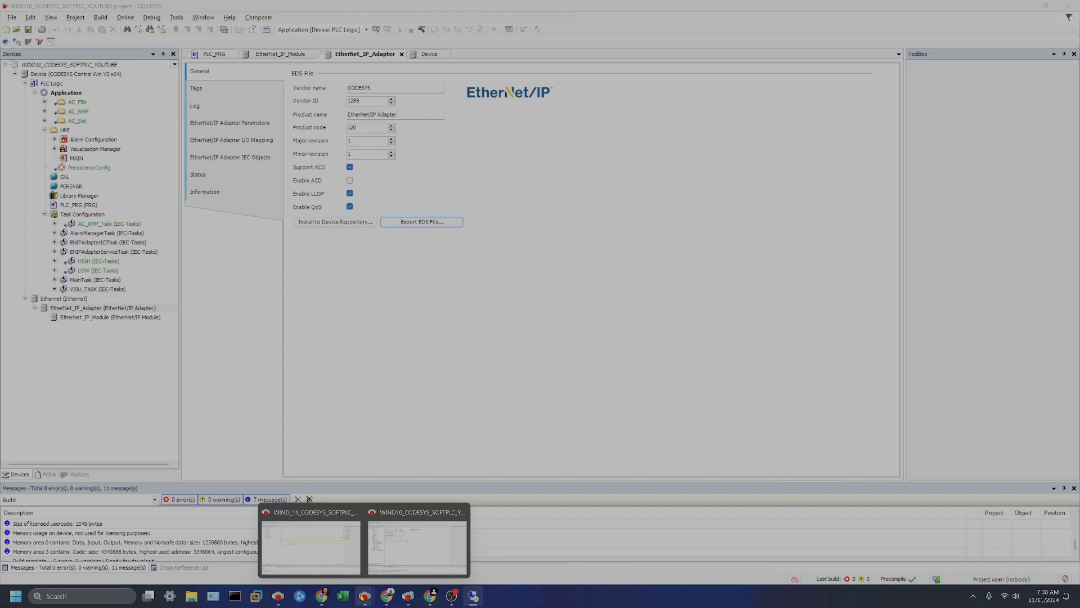
{"action": "left_click", "coordinate": [311, 543]}
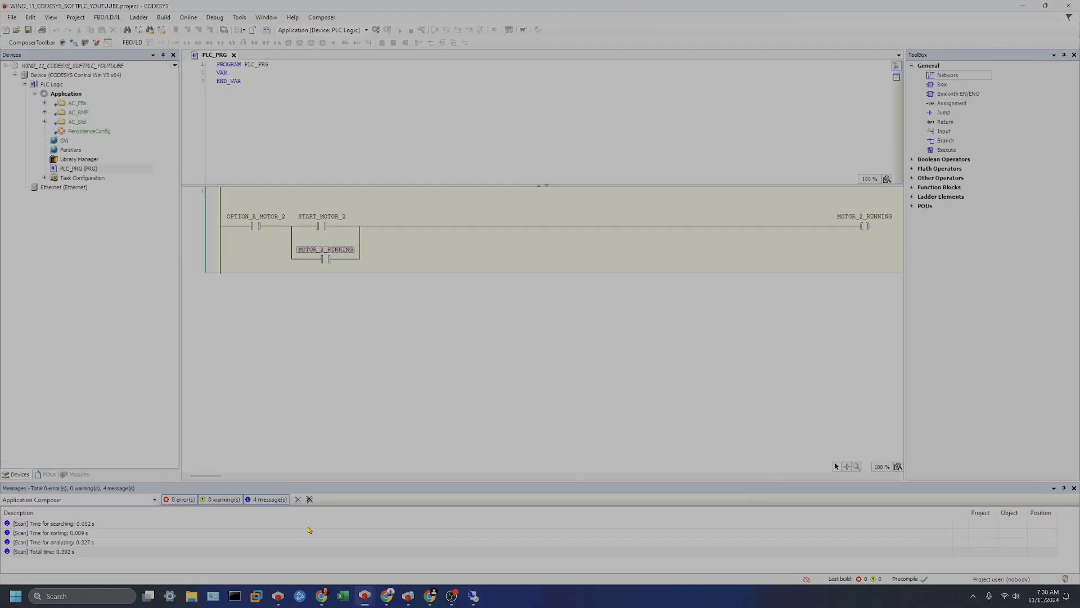
Add an EtherNet/IP Scanner under the Ethernet device, accepting the storage format upgrade, and close the Add Device dialog.
{"action": "left_click", "coordinate": [64, 187]}
{"action": "right_click", "coordinate": [64, 187]}
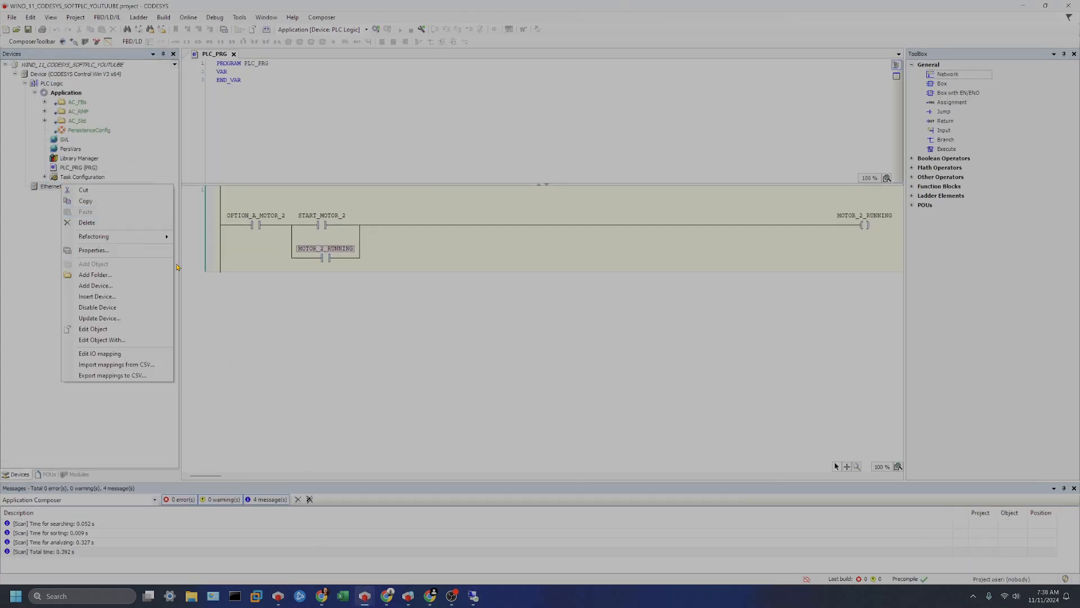
{"action": "left_click", "coordinate": [133, 287]}
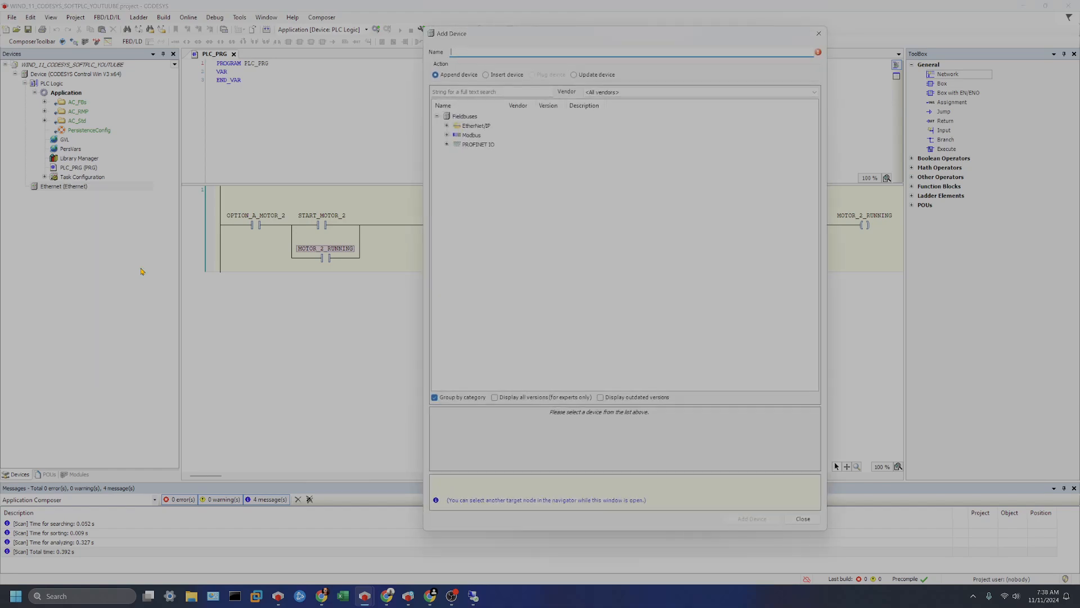
{"action": "left_click", "coordinate": [447, 126]}
{"action": "left_click", "coordinate": [495, 145]}
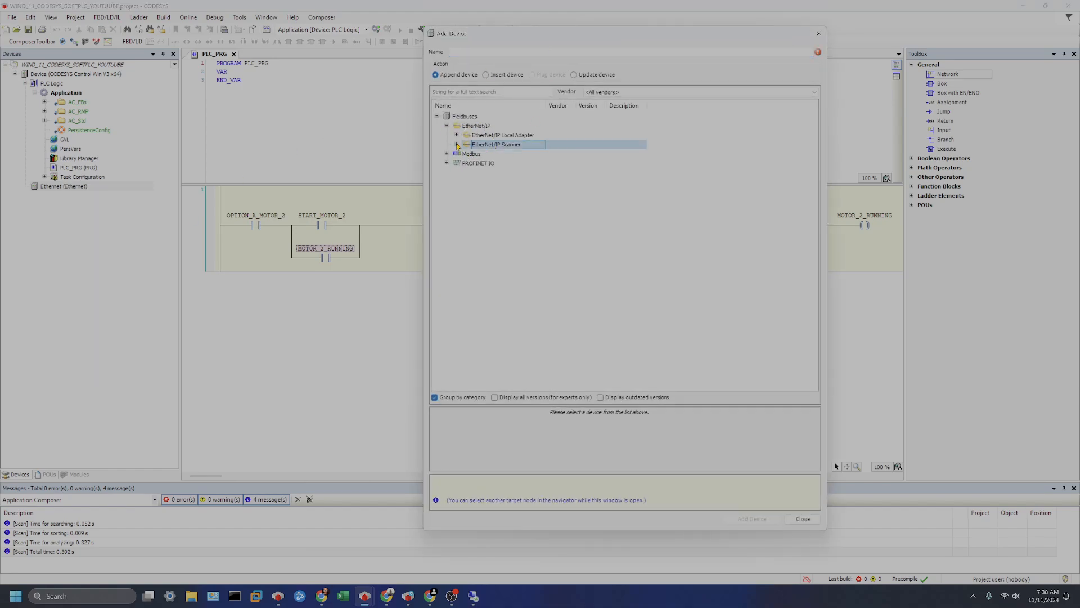
{"action": "double_click", "coordinate": [495, 144]}
{"action": "left_click", "coordinate": [526, 154]}
{"action": "left_click", "coordinate": [751, 519]}
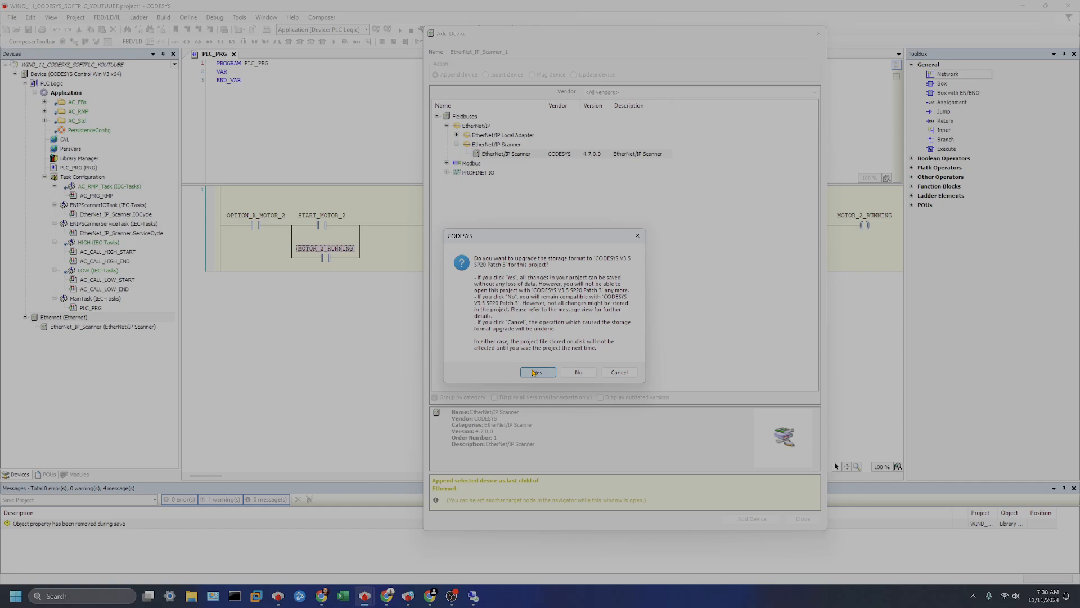
{"action": "left_click", "coordinate": [537, 372]}
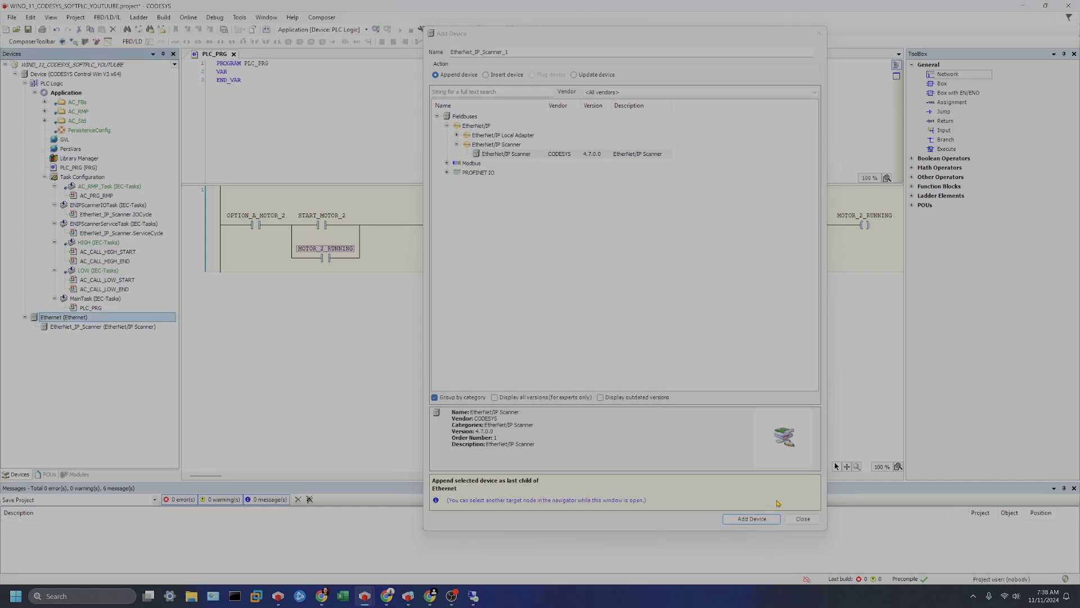
{"action": "left_click", "coordinate": [803, 518]}
Open the EtherNet/IP Scanner's parameters and set its IPAddress to [192,168,1,2].
{"action": "left_click", "coordinate": [85, 328]}
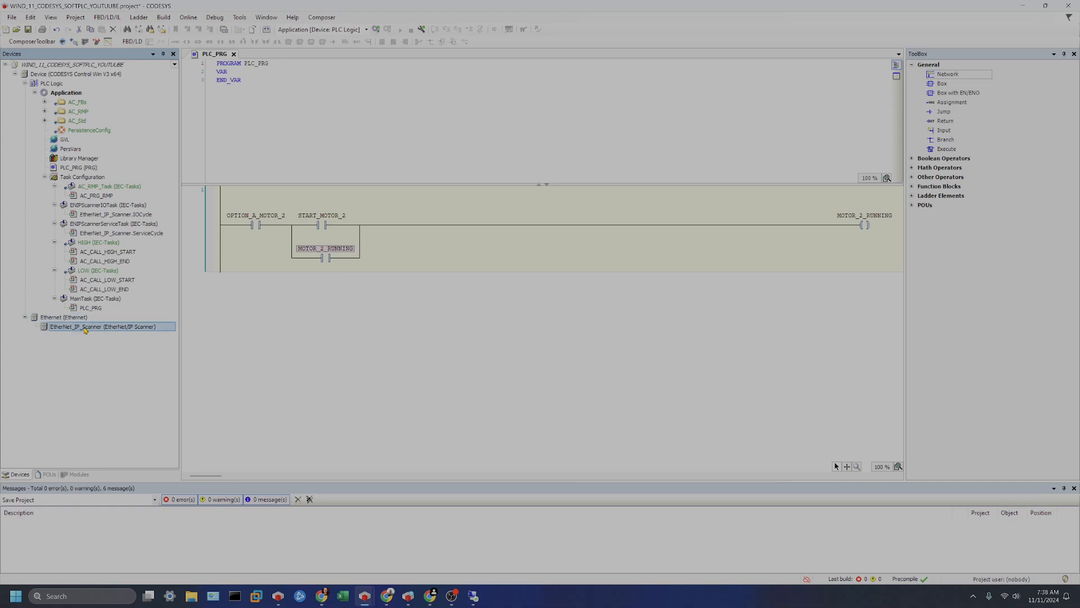
{"action": "right_click", "coordinate": [85, 328]}
{"action": "left_click", "coordinate": [65, 335]}
{"action": "double_click", "coordinate": [69, 327]}
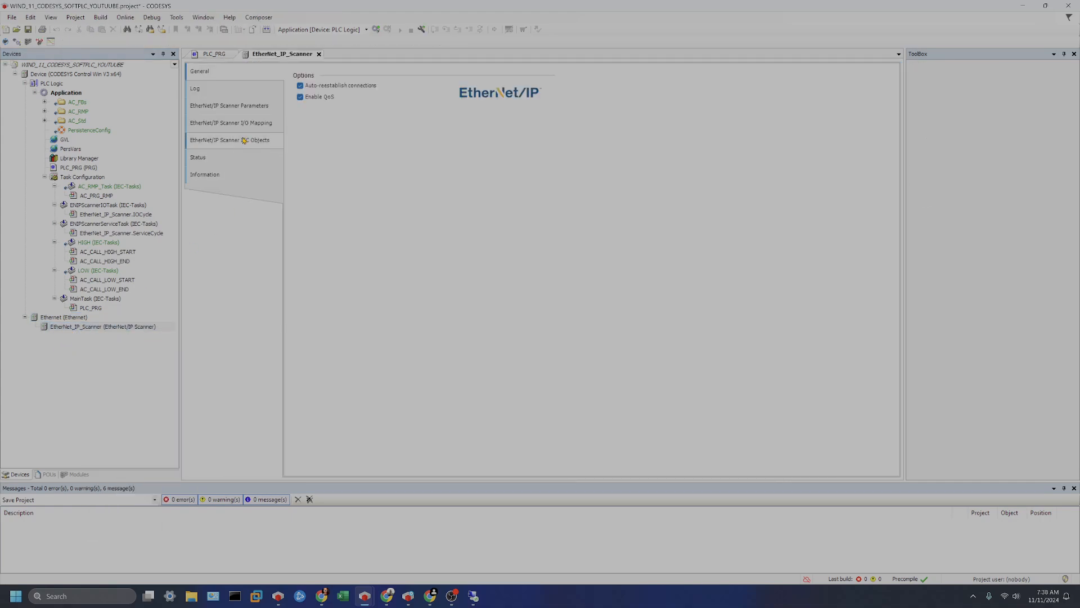
{"action": "left_click", "coordinate": [204, 91]}
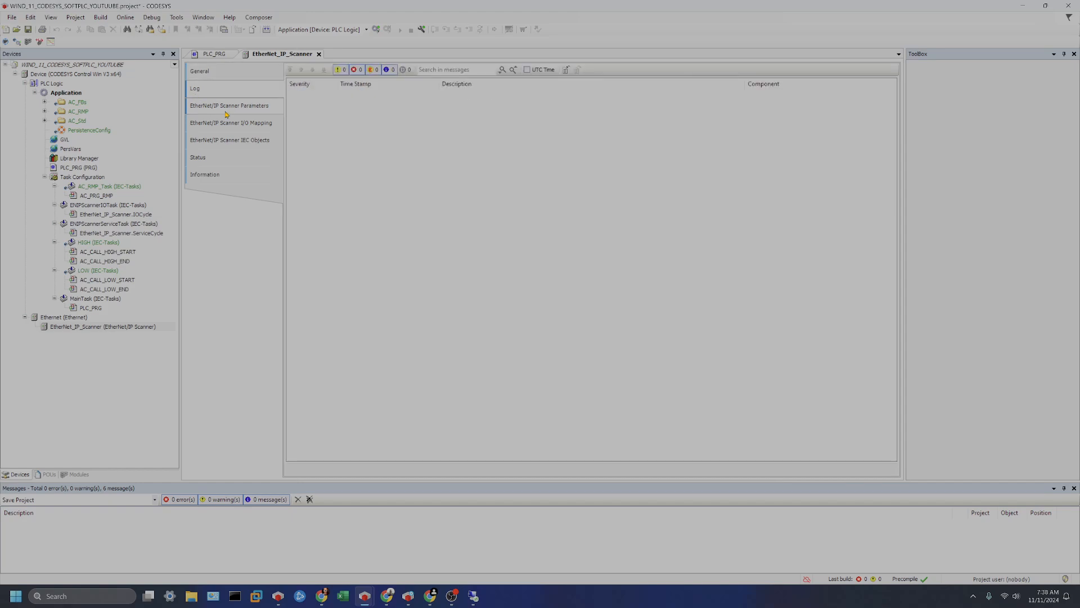
{"action": "left_click", "coordinate": [226, 113]}
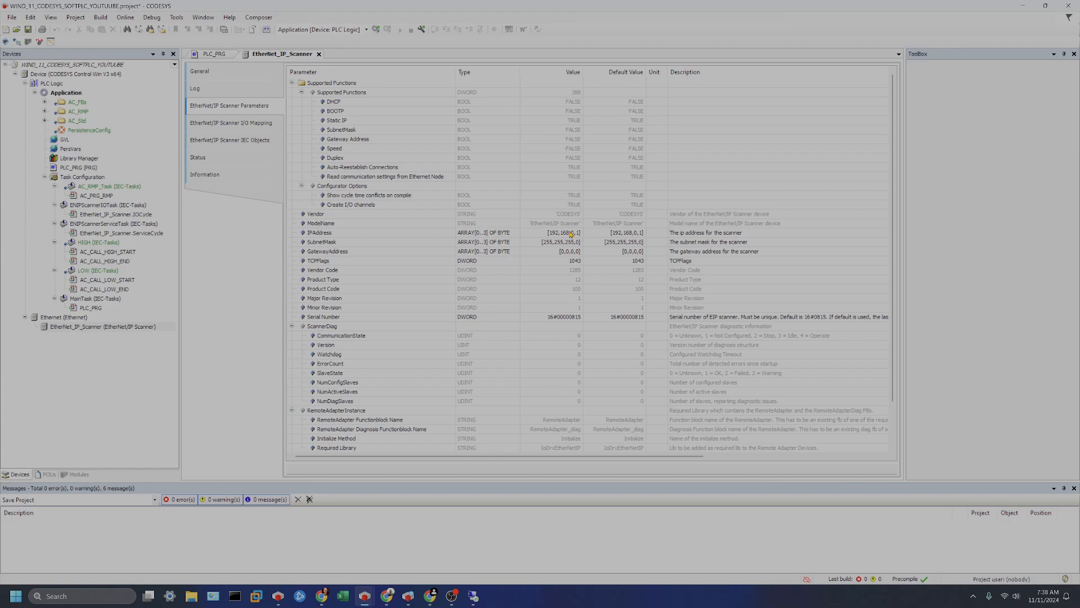
{"action": "double_click", "coordinate": [573, 233]}
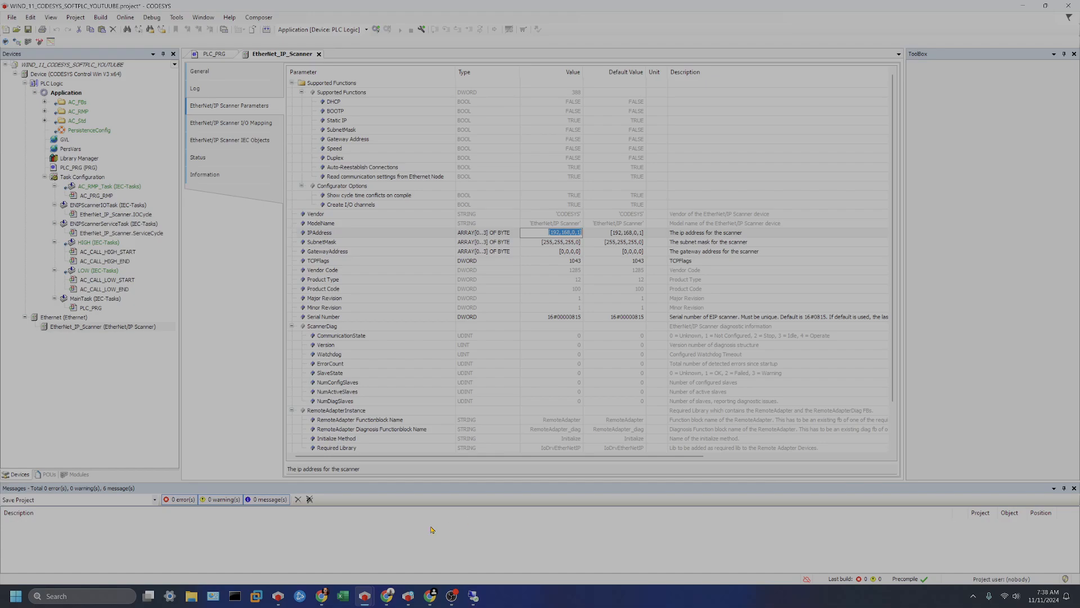
{"action": "left_click", "coordinate": [573, 233]}
{"action": "key", "text": "BackSpace"}
{"action": "type", "text": "1"}
{"action": "key", "text": "BackSpace"}
{"action": "type", "text": "2"}
{"action": "left_click", "coordinate": [635, 237]}
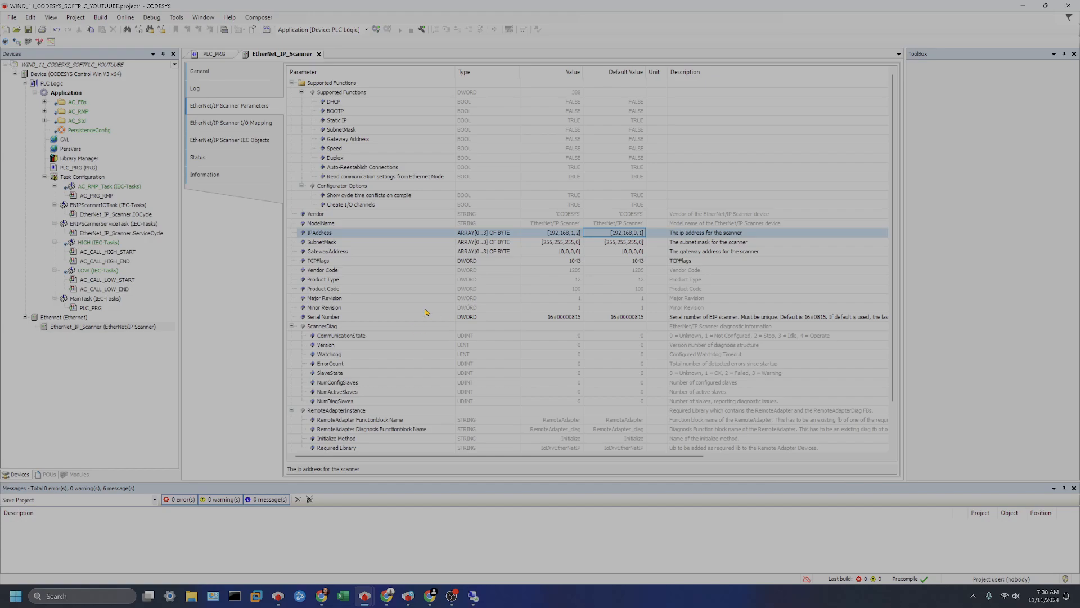
Close the scanner editor and open the Ethernet device's General page to compare its IP address.
{"action": "left_click", "coordinate": [318, 54]}
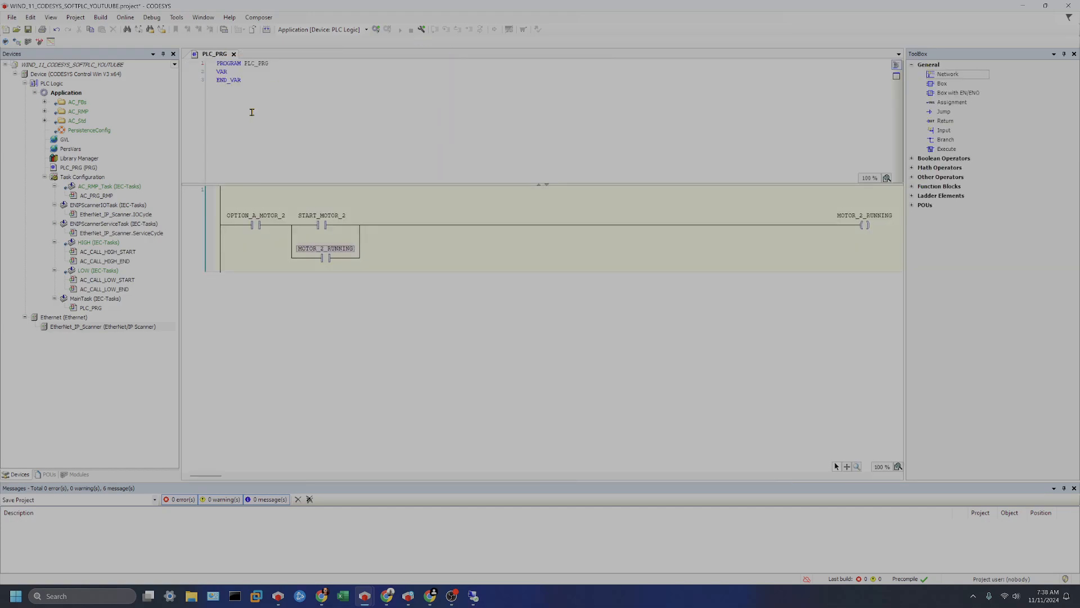
{"action": "double_click", "coordinate": [75, 317]}
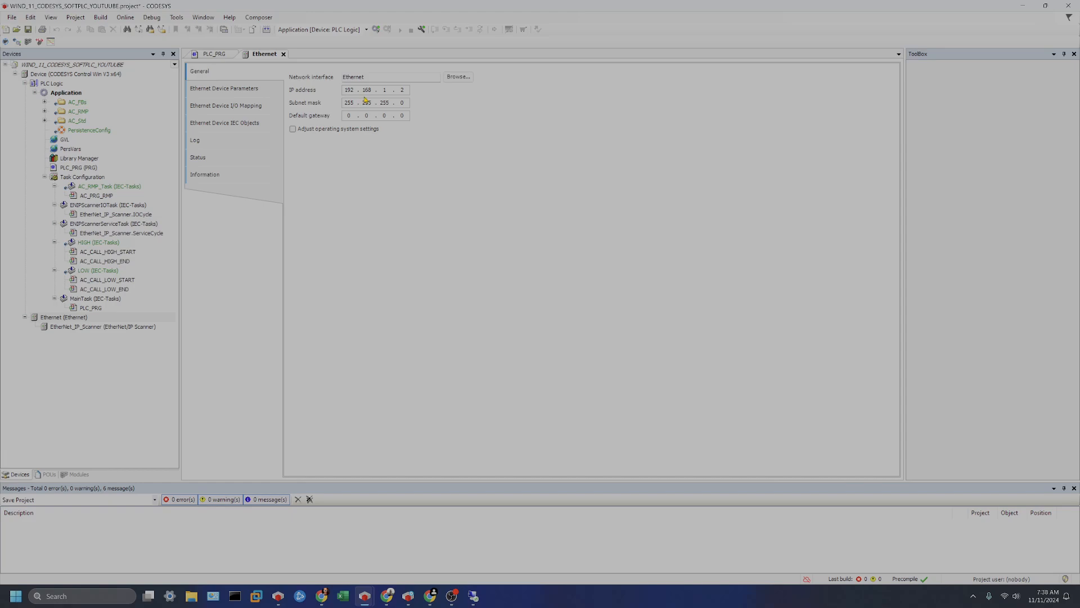
{"action": "double_click", "coordinate": [90, 327]}
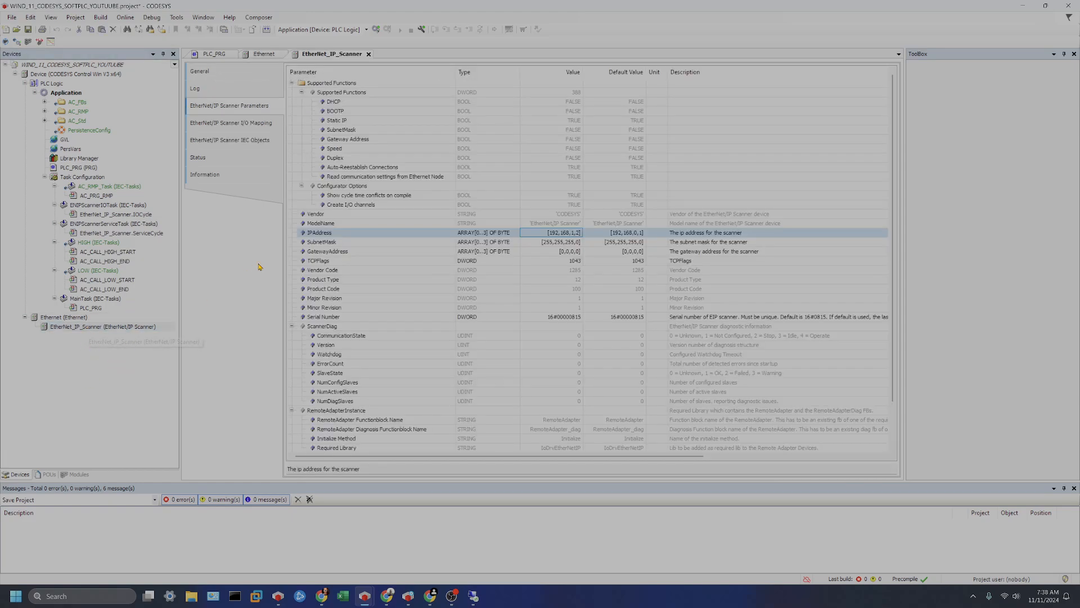
{"action": "left_click", "coordinate": [369, 54]}
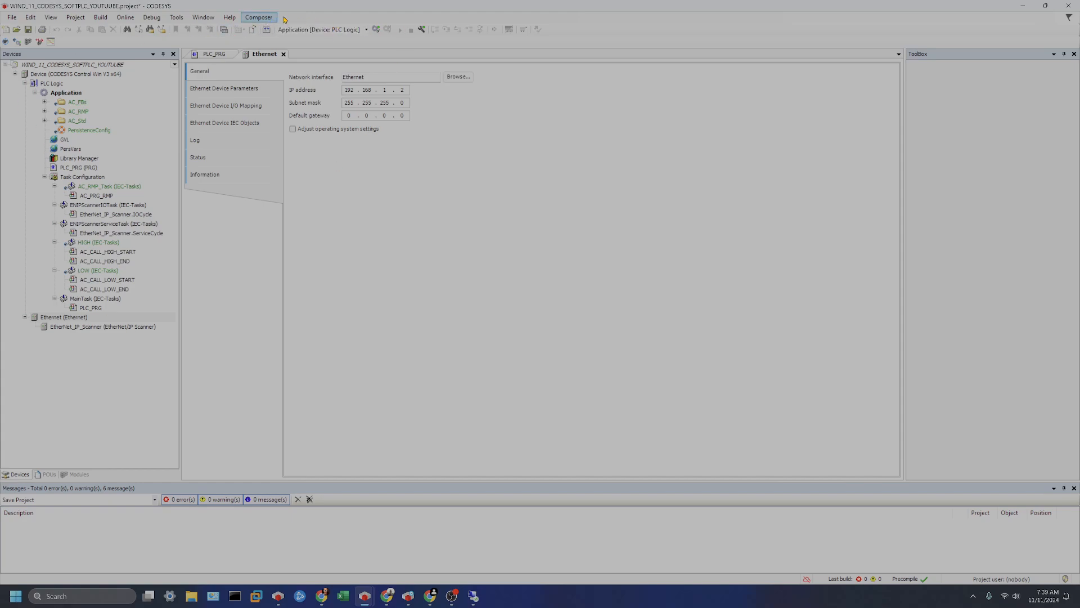
Build the application.
{"action": "left_click", "coordinate": [267, 29]}
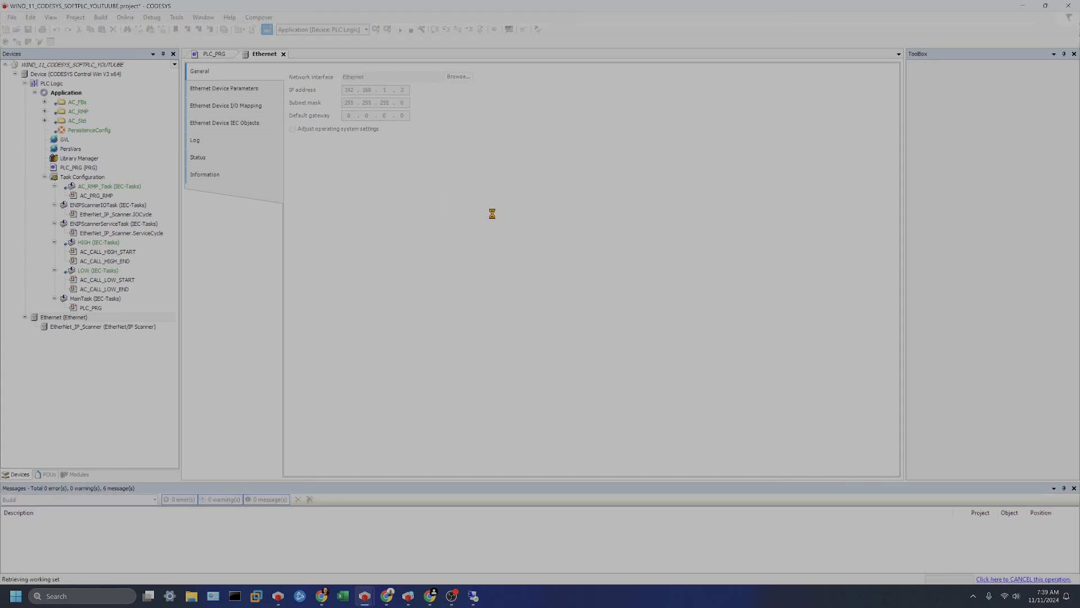
{"action": "left_click", "coordinate": [973, 596]}
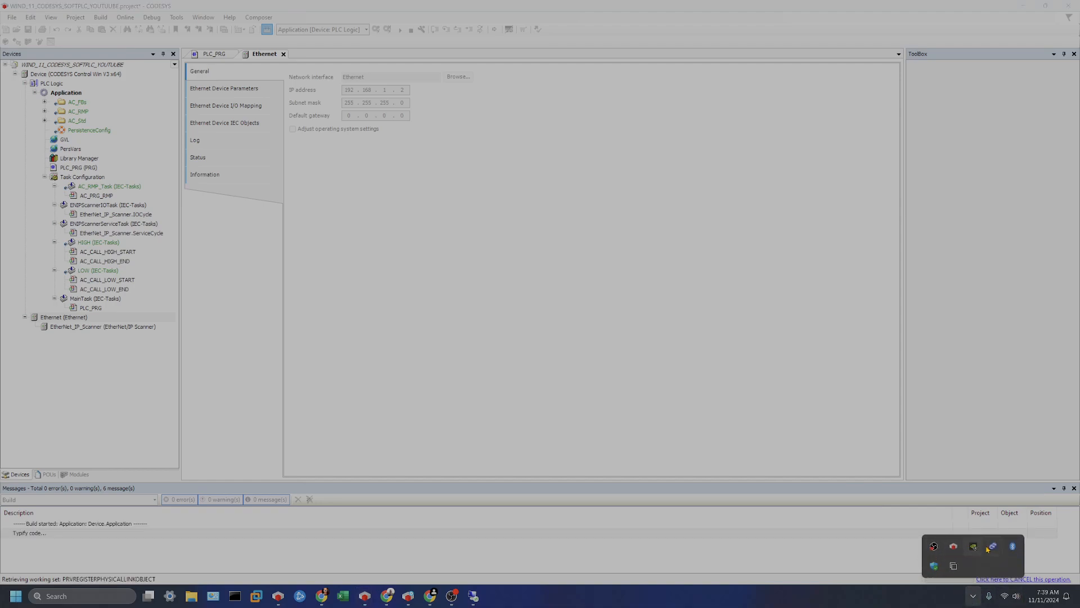
{"action": "left_click", "coordinate": [634, 601]}
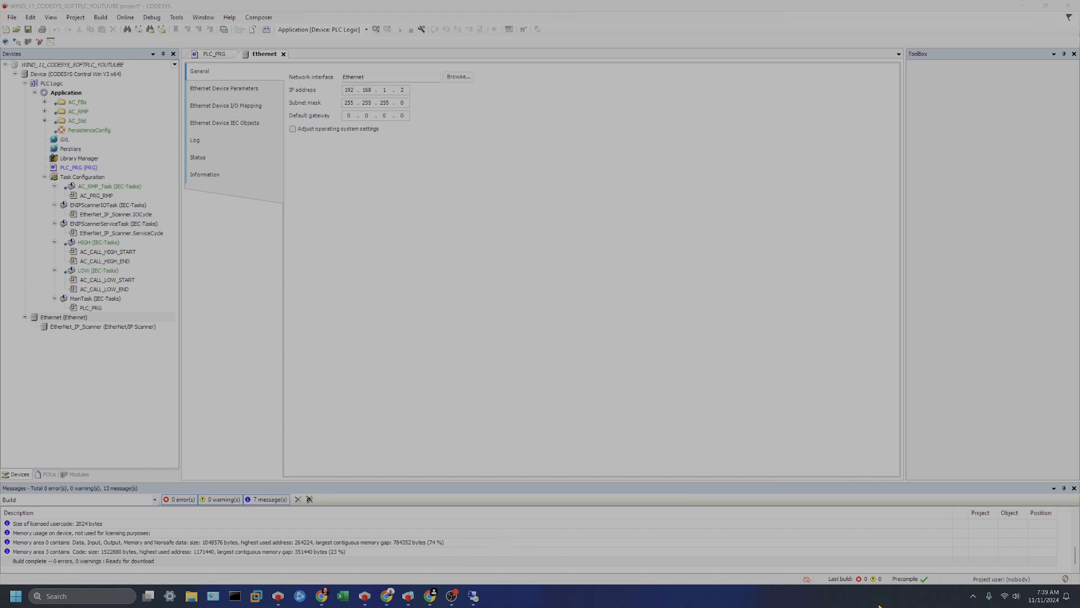
Launch CODESYS Control Win V3 - x64 from the Start menu's CODESYS app folder.
{"action": "left_click", "coordinate": [16, 596]}
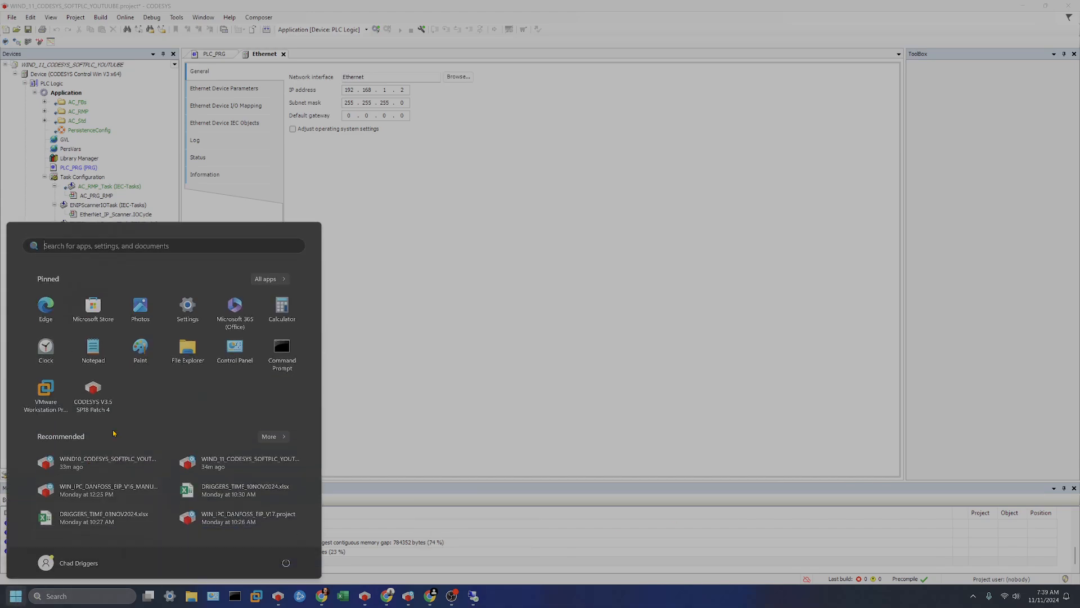
{"action": "left_click", "coordinate": [269, 278]}
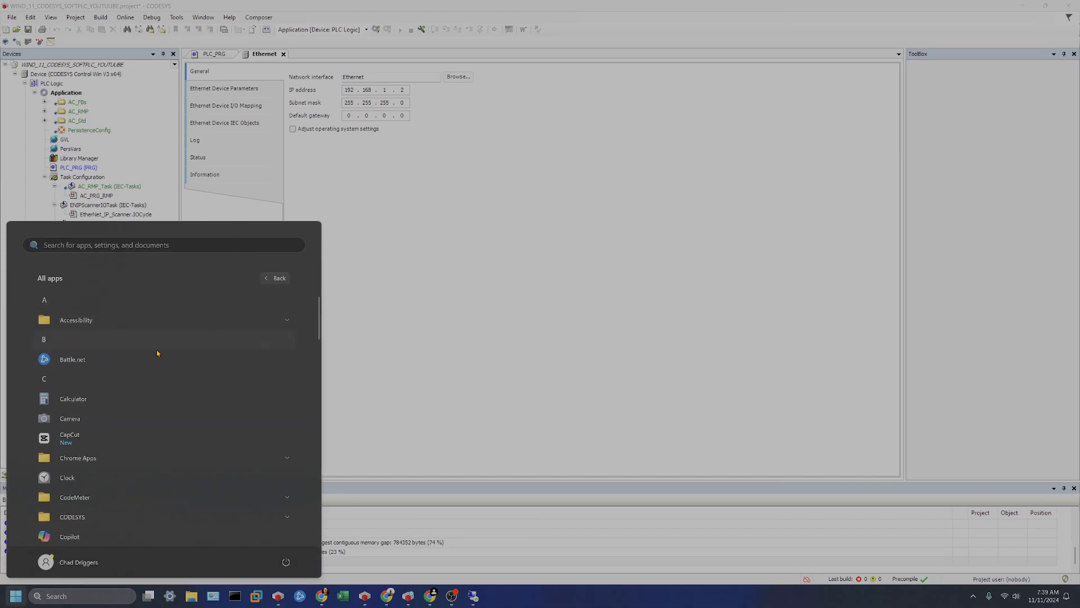
{"action": "scroll", "coordinate": [157, 394], "scroll_direction": "down", "scroll_amount": 5}
{"action": "left_click", "coordinate": [140, 441]}
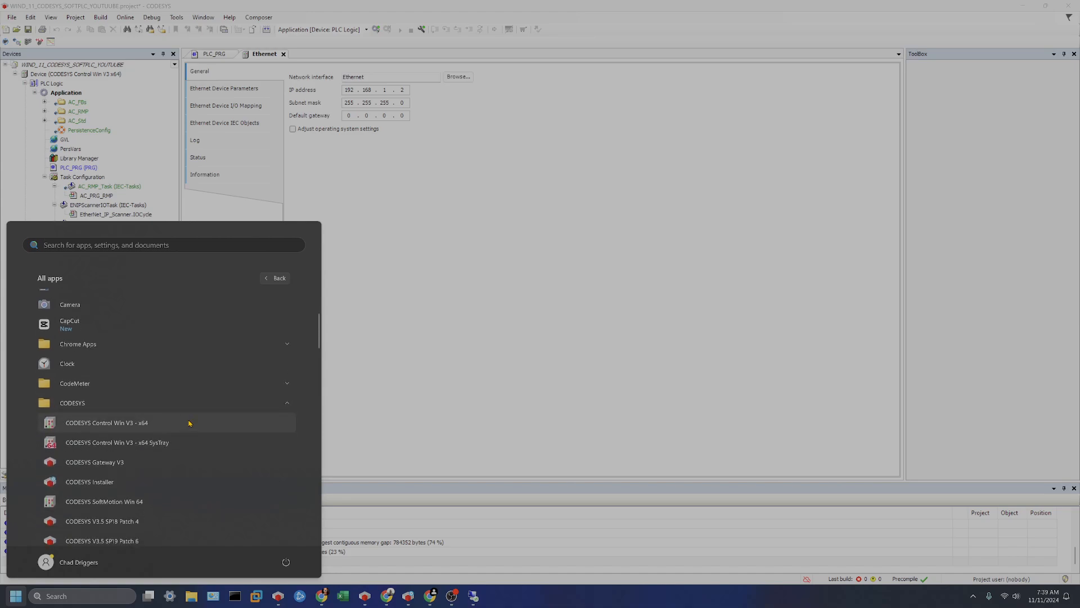
{"action": "left_click", "coordinate": [187, 441]}
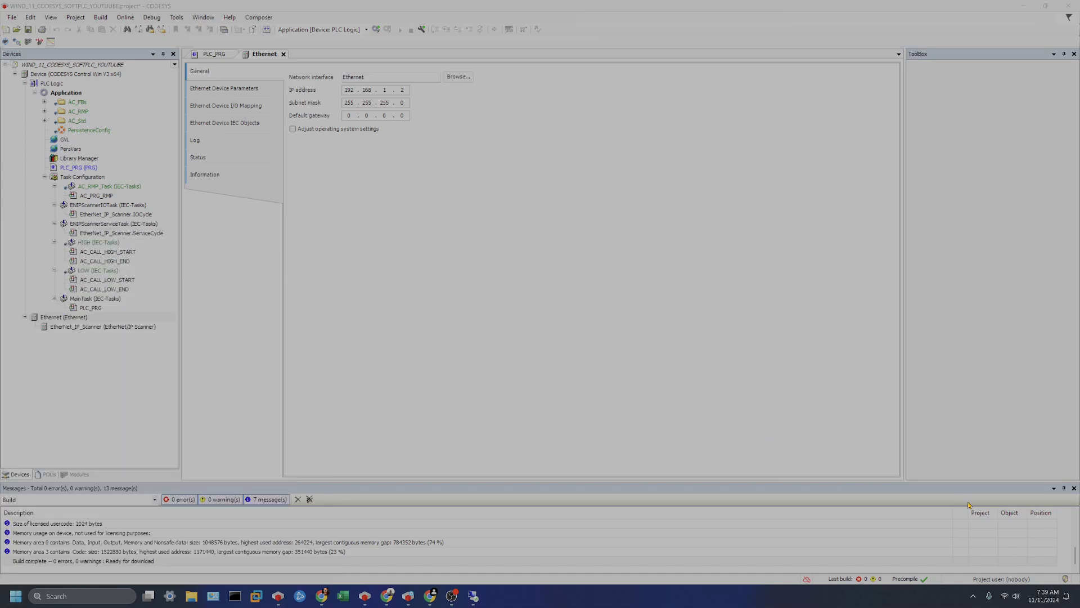
Start the soft PLC from its system tray icon.
{"action": "left_click", "coordinate": [973, 598]}
{"action": "right_click", "coordinate": [954, 544]}
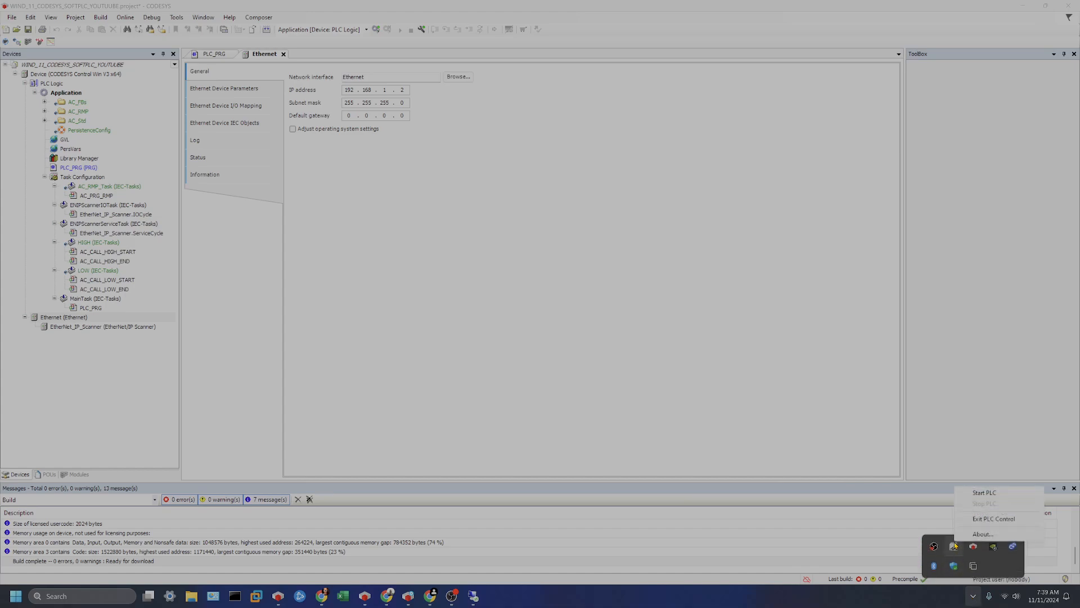
{"action": "left_click", "coordinate": [985, 492]}
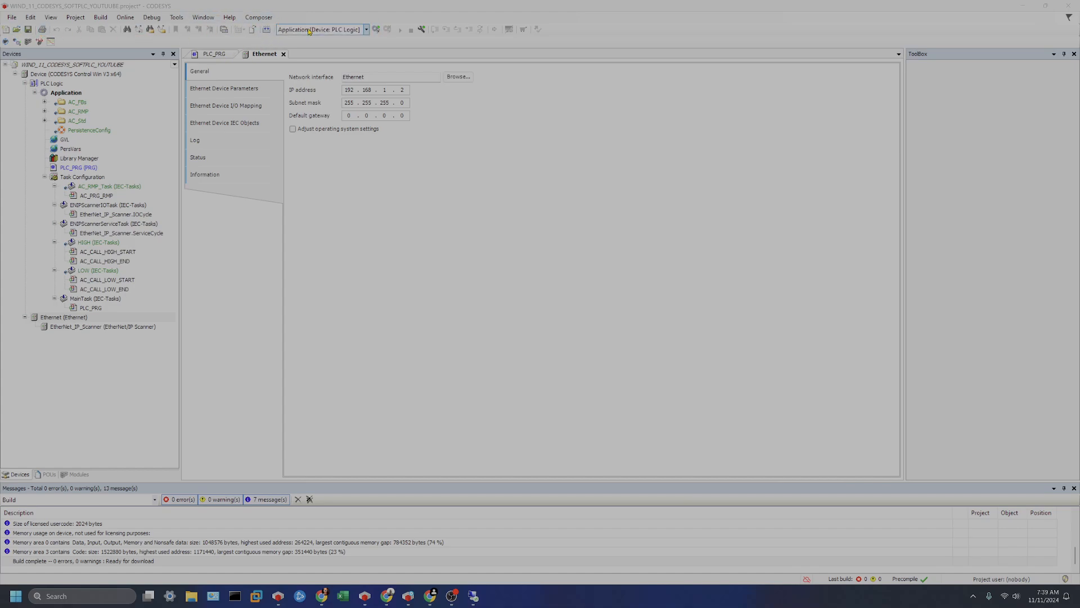
Open the Device communication settings, scan the network and select the NERO2 controller.
{"action": "double_click", "coordinate": [98, 76]}
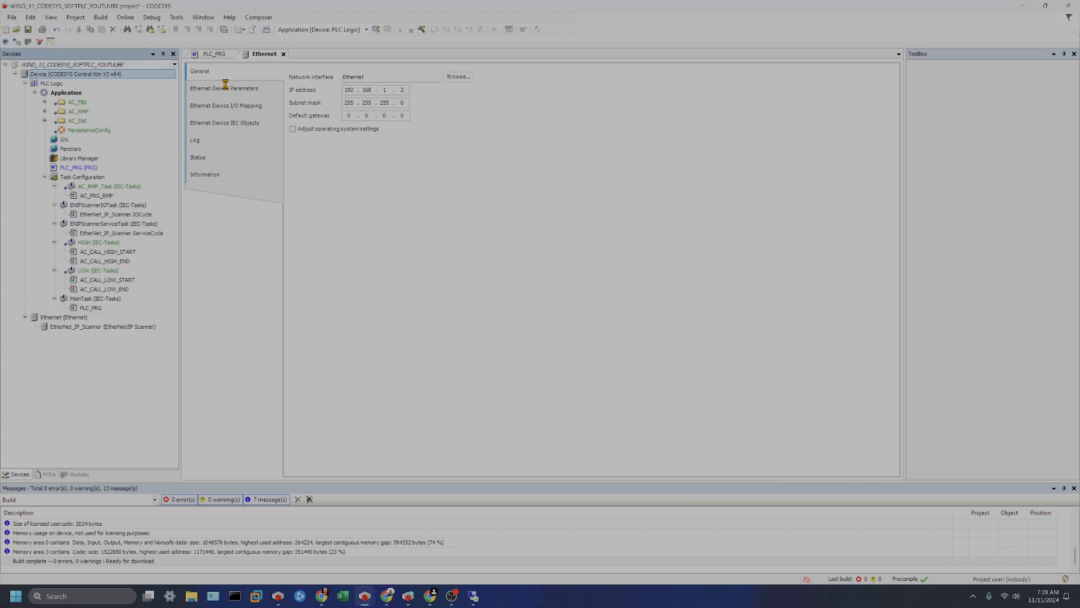
{"action": "left_click", "coordinate": [303, 69]}
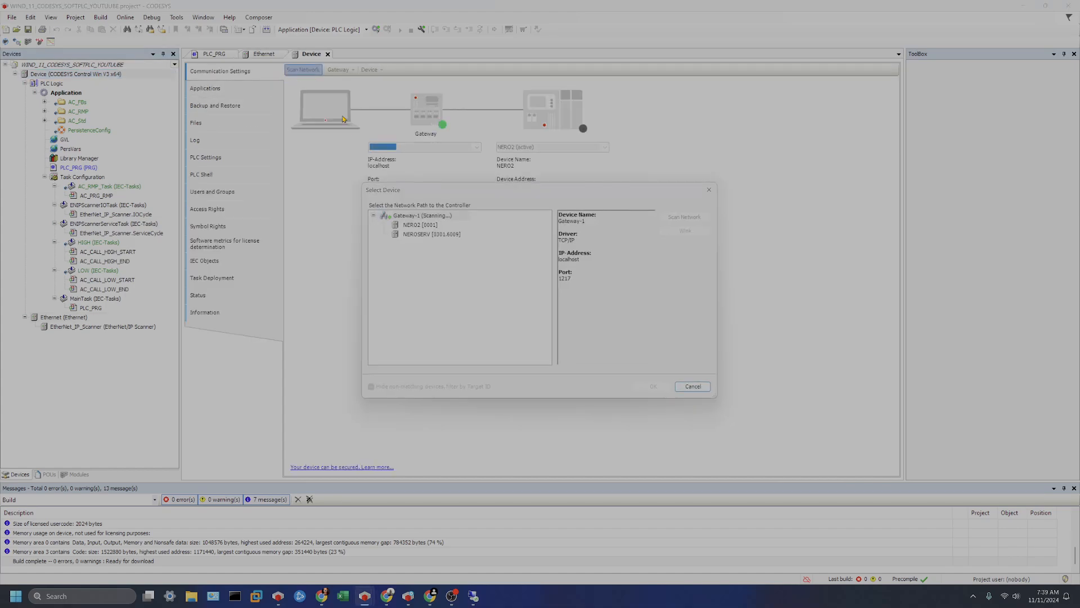
{"action": "left_click", "coordinate": [415, 225]}
{"action": "left_click", "coordinate": [641, 386]}
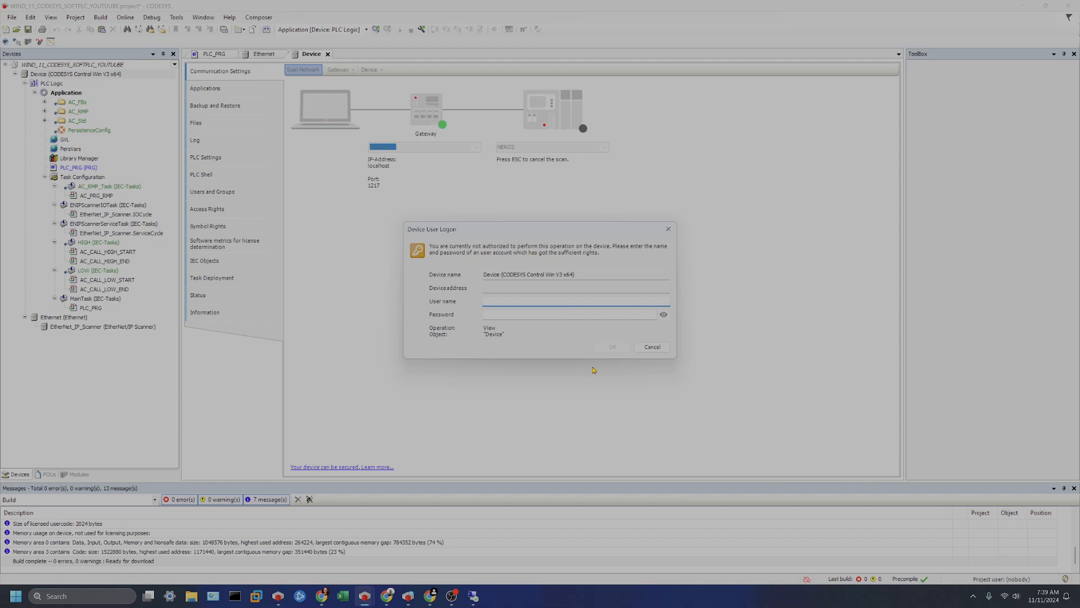
Log on to the device with the device user name and password.
{"action": "type", "text": "YouTube"}
{"action": "key", "text": "Tab"}
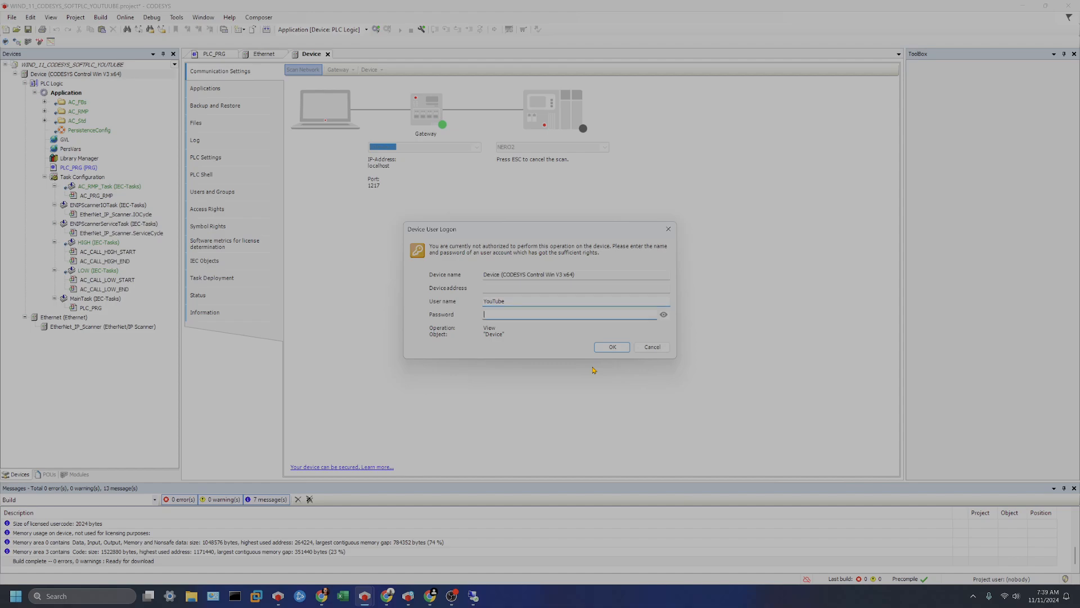
{"action": "type", "text": "1234"}
{"action": "key", "text": "Return"}
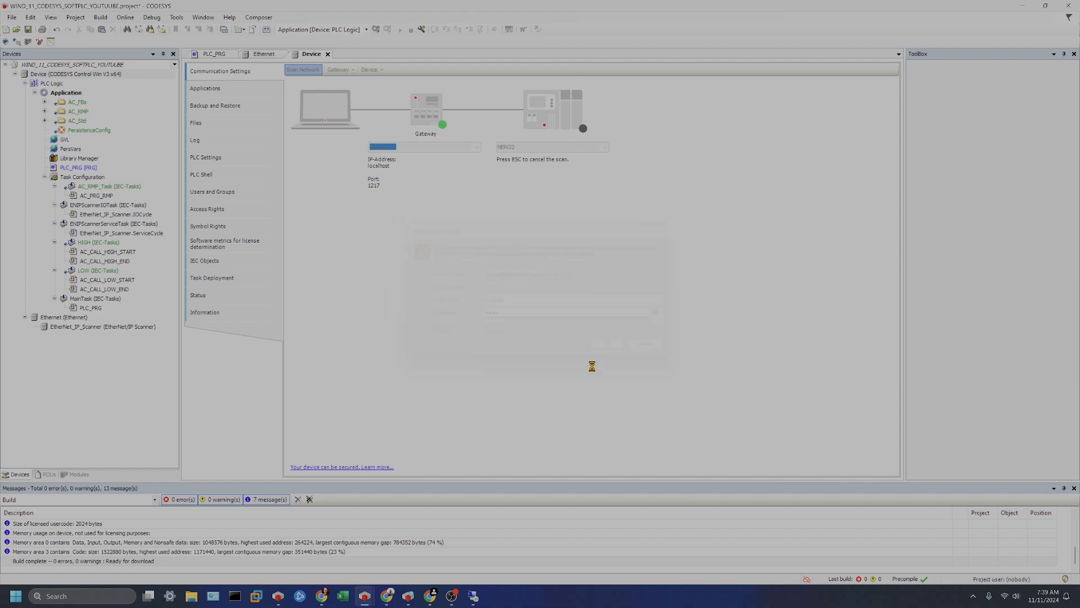
Log in to download the scanner project to the controller and start the application.
{"action": "left_click", "coordinate": [390, 30]}
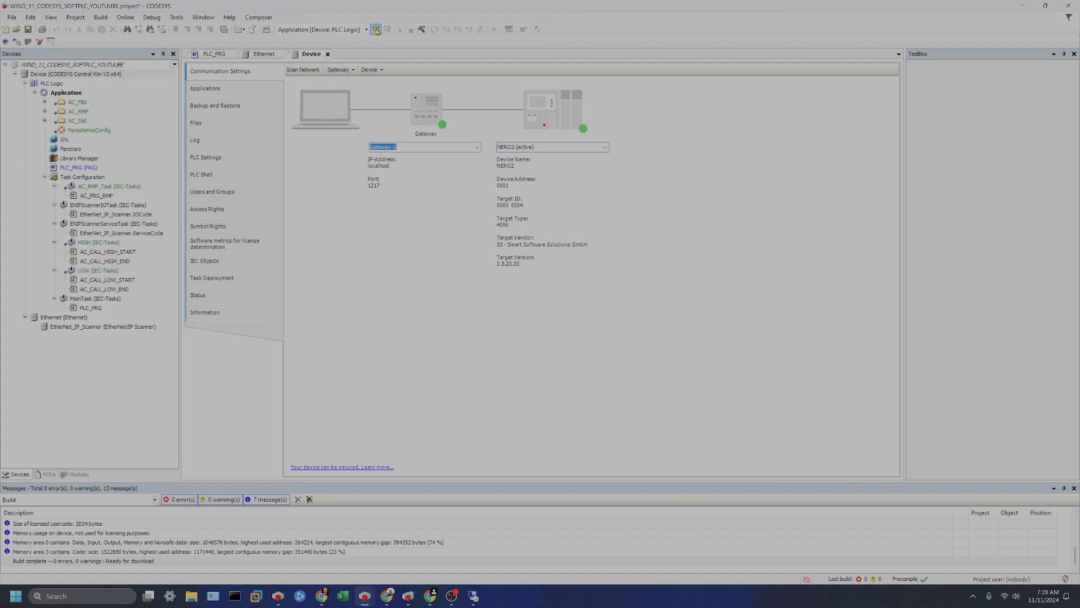
{"action": "left_click", "coordinate": [529, 318]}
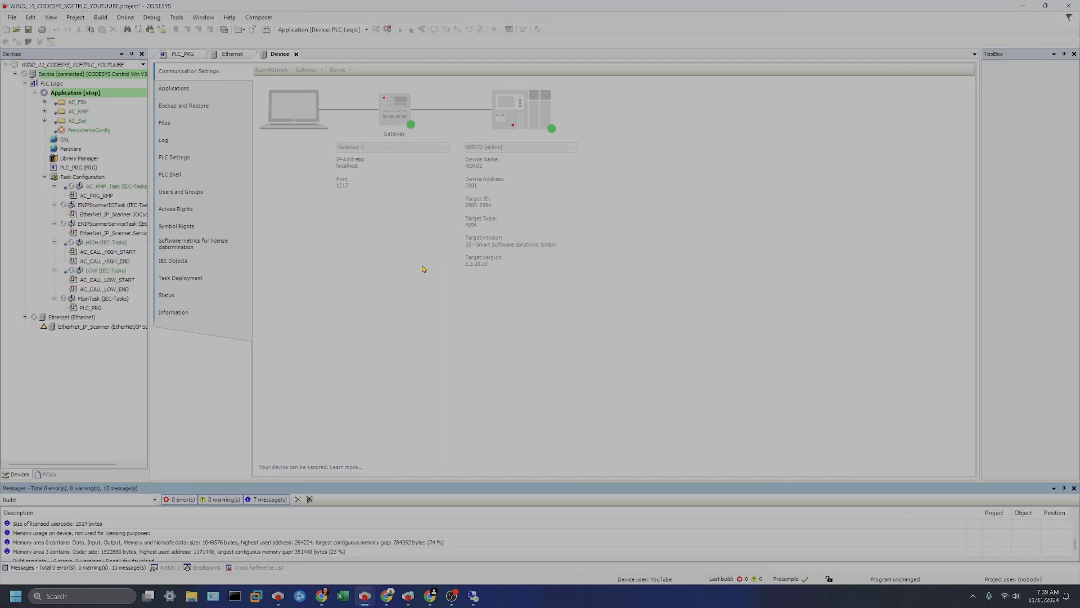
{"action": "left_click", "coordinate": [400, 30]}
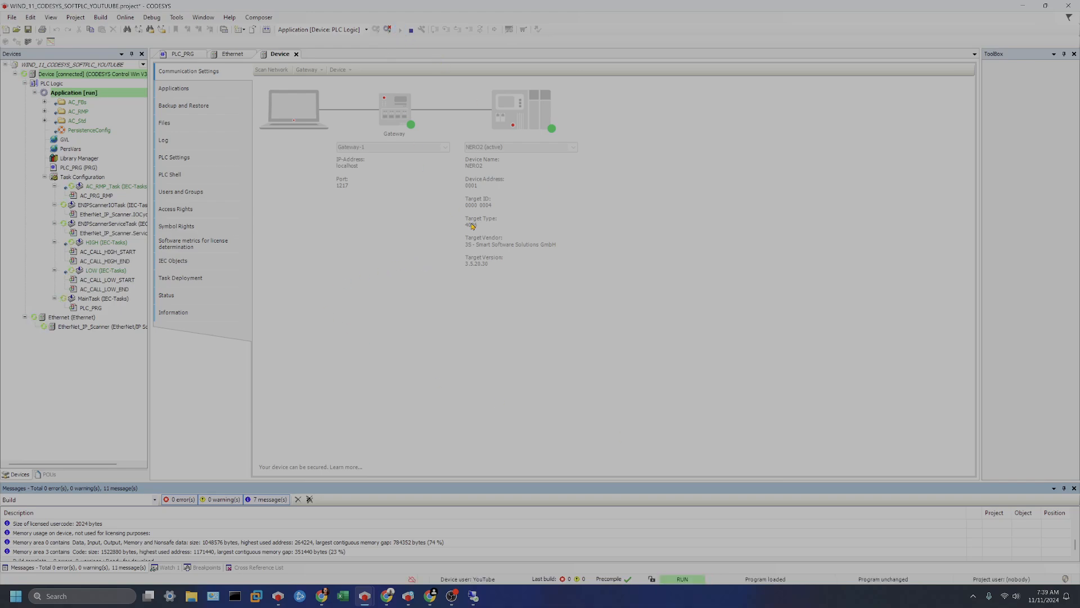
Scan the network for devices under the EtherNet_IP_Scanner.
{"action": "left_click", "coordinate": [78, 329]}
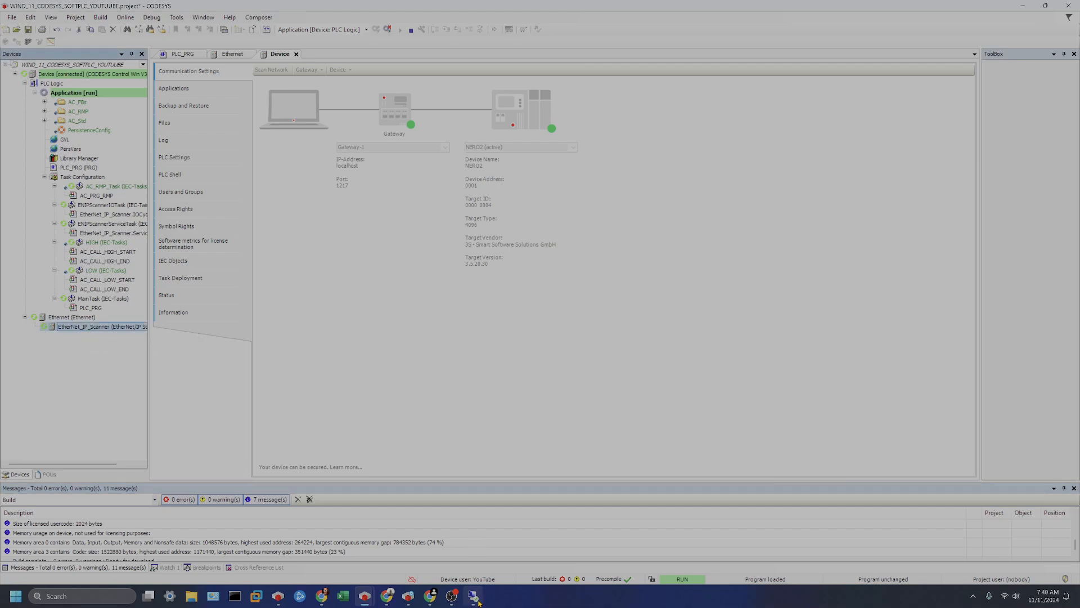
{"action": "mouse_move", "coordinate": [368, 597]}
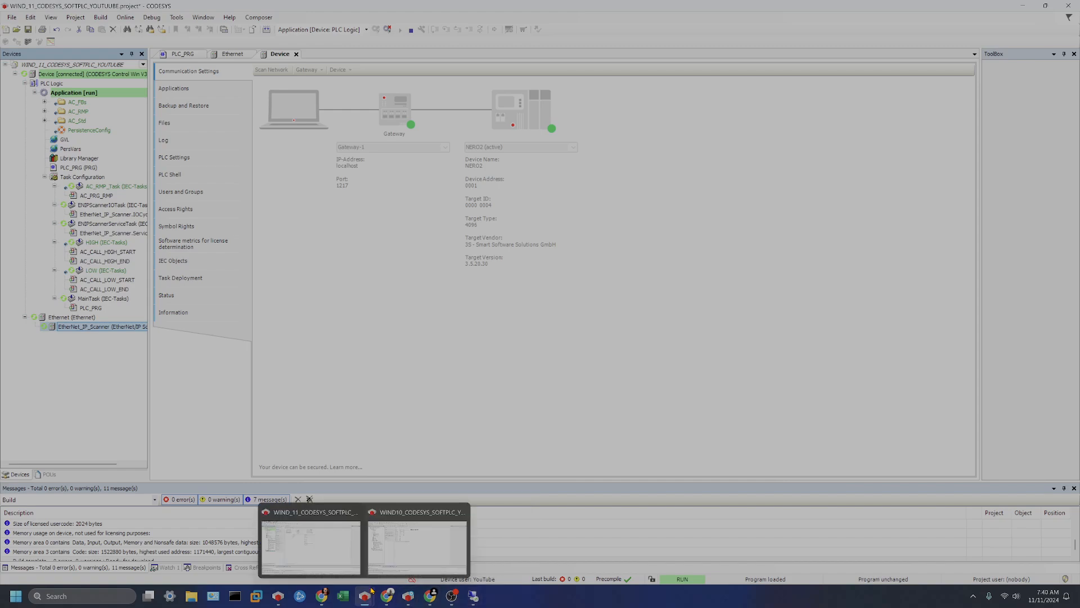
{"action": "left_click", "coordinate": [409, 549]}
{"action": "left_click", "coordinate": [376, 29]}
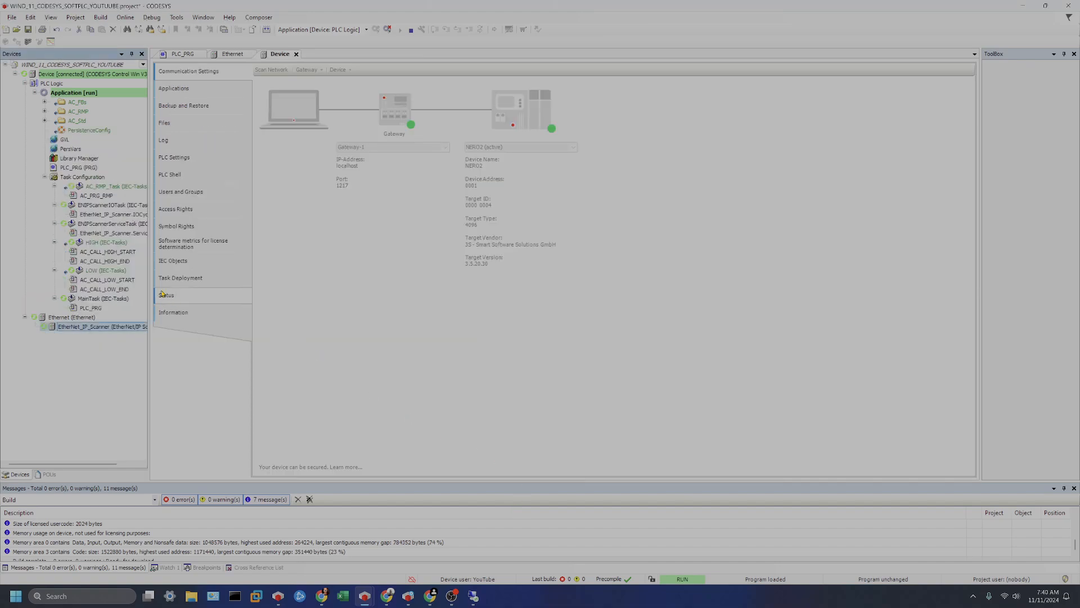
{"action": "right_click", "coordinate": [99, 327]}
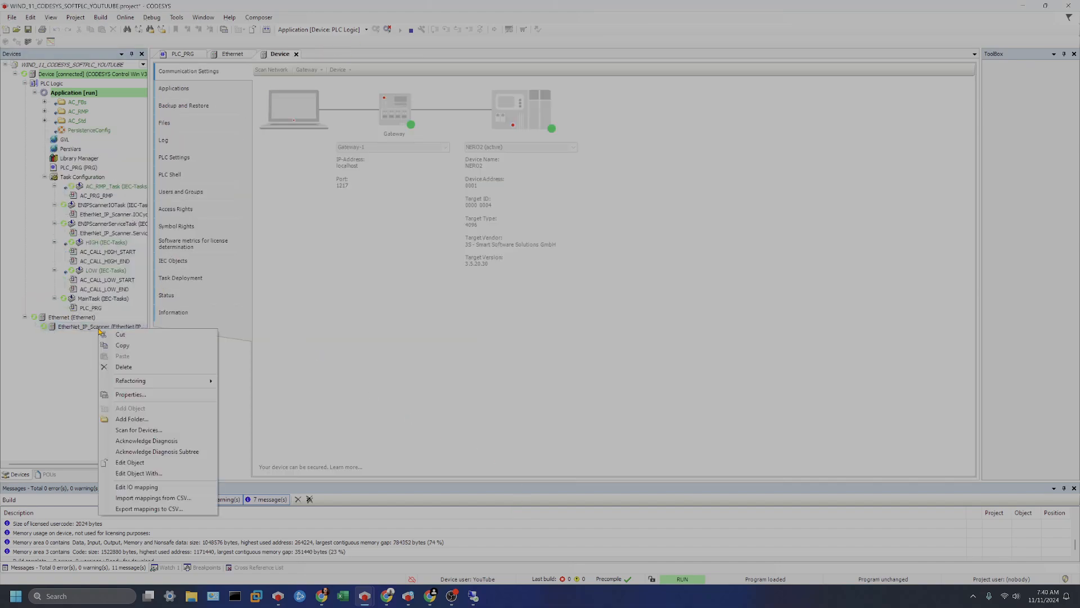
{"action": "left_click", "coordinate": [186, 434]}
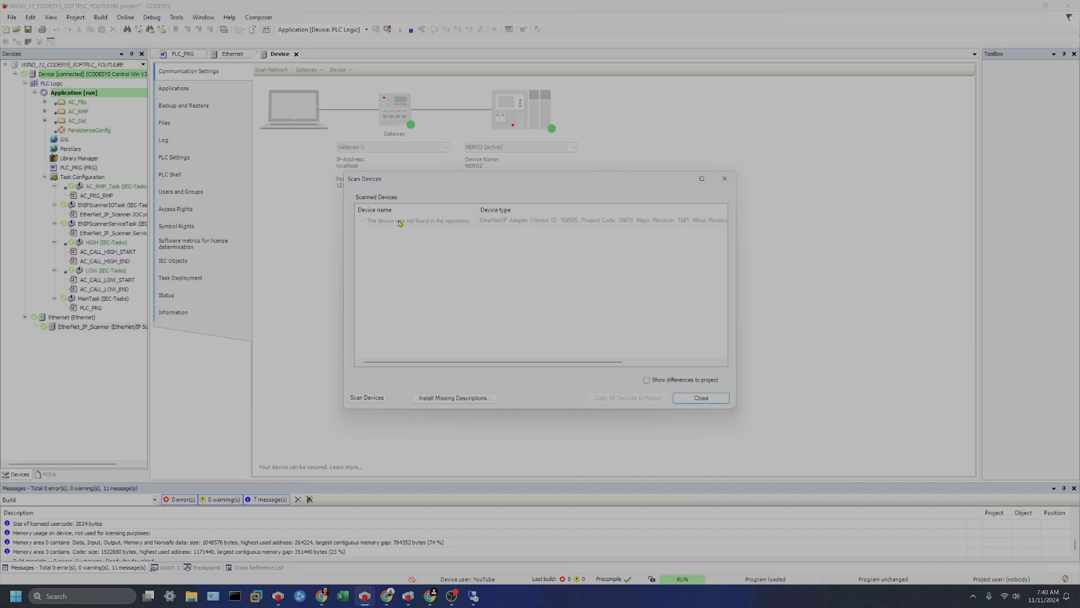
Install the missing device description from YouTube_eds_1int_1int.eds on the Desktop, then copy the scanned EtherNet/IP Adapter into the project.
{"action": "left_click", "coordinate": [368, 220]}
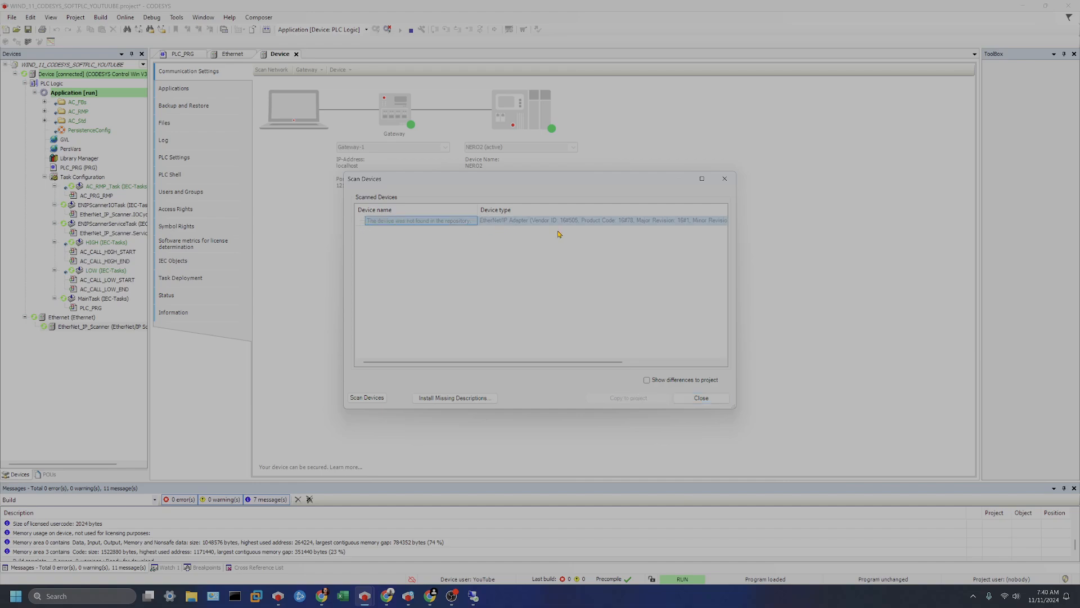
{"action": "left_click", "coordinate": [448, 401]}
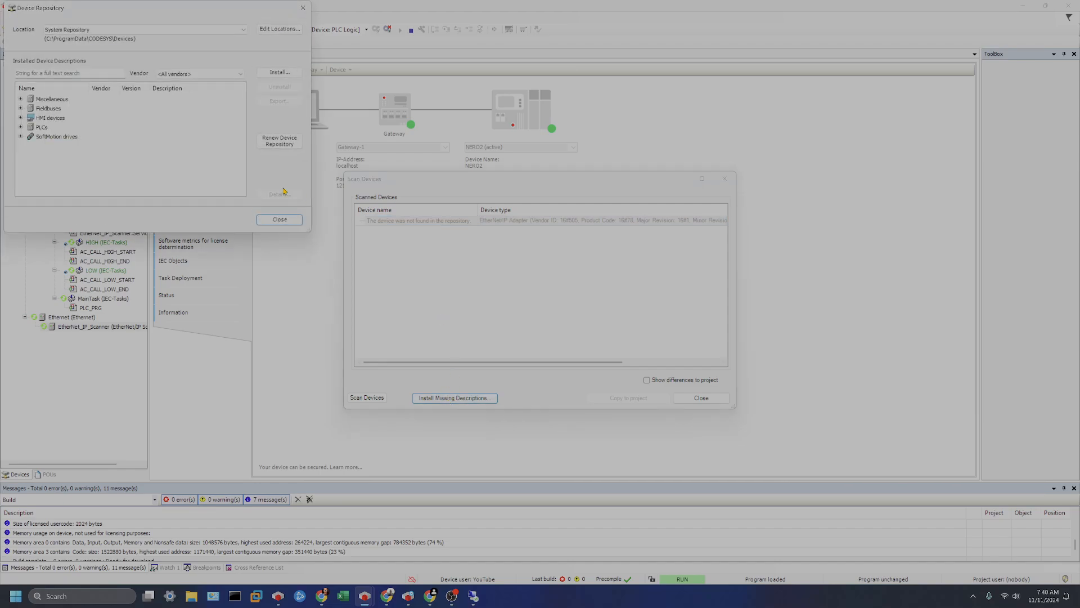
{"action": "left_click", "coordinate": [279, 73]}
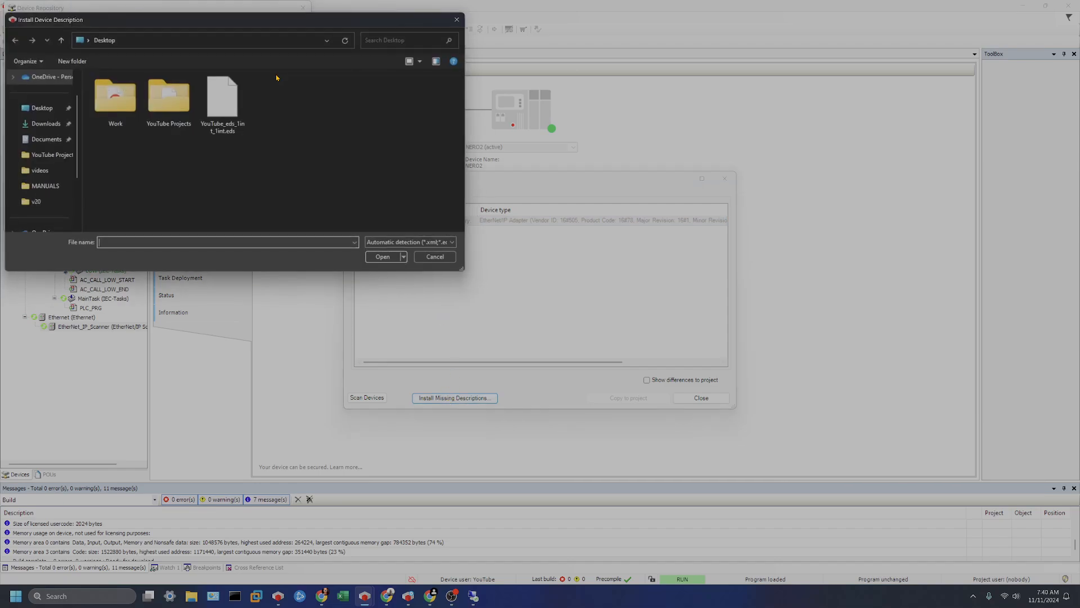
{"action": "left_click", "coordinate": [228, 95]}
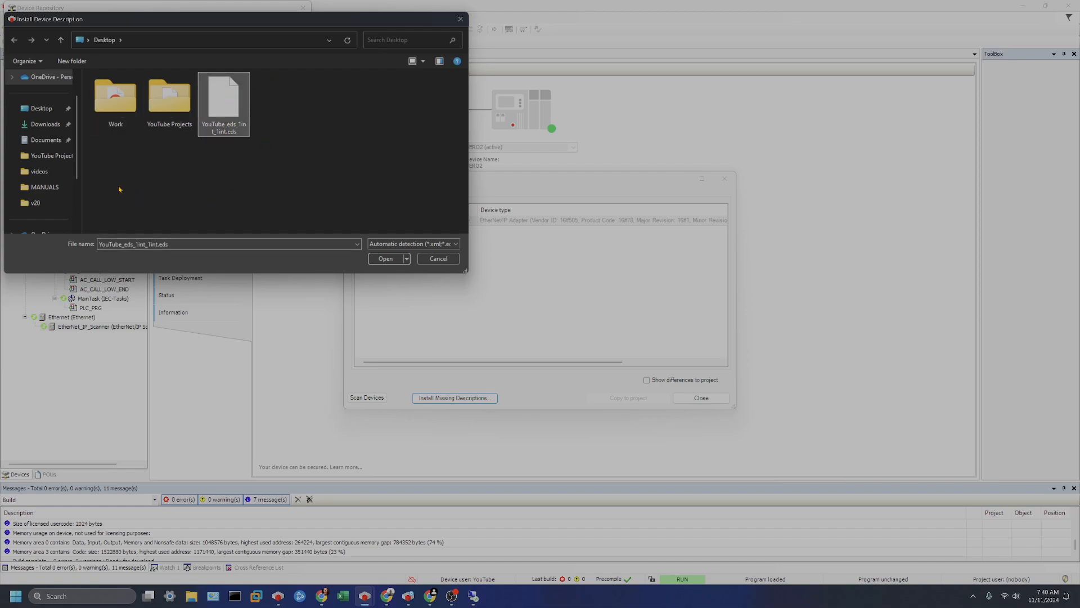
{"action": "left_click", "coordinate": [385, 258]}
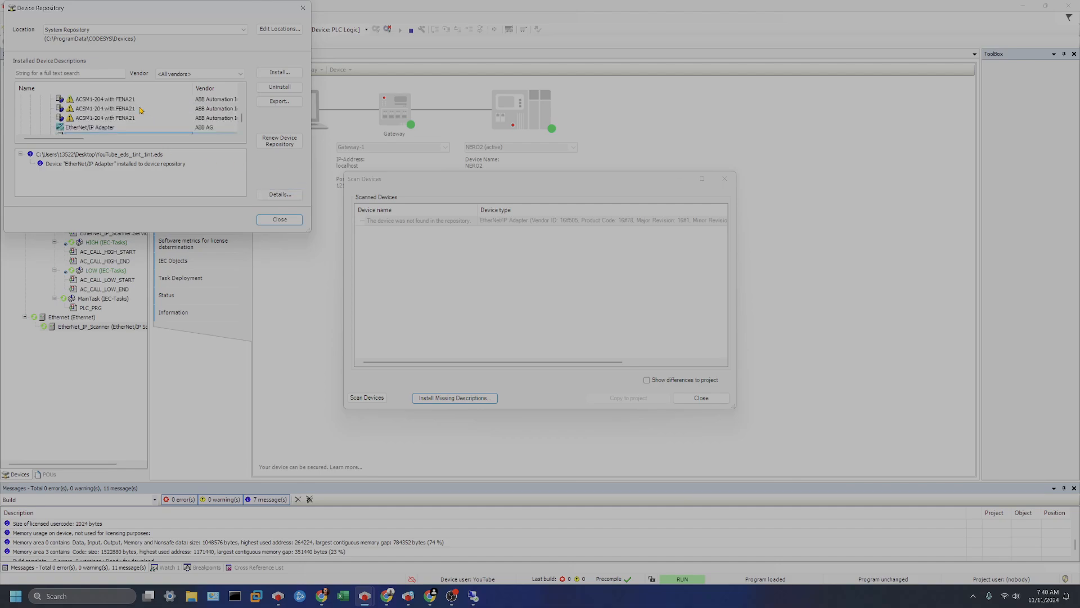
{"action": "scroll", "coordinate": [144, 123], "scroll_direction": "down", "scroll_amount": 1}
{"action": "left_click", "coordinate": [87, 110]}
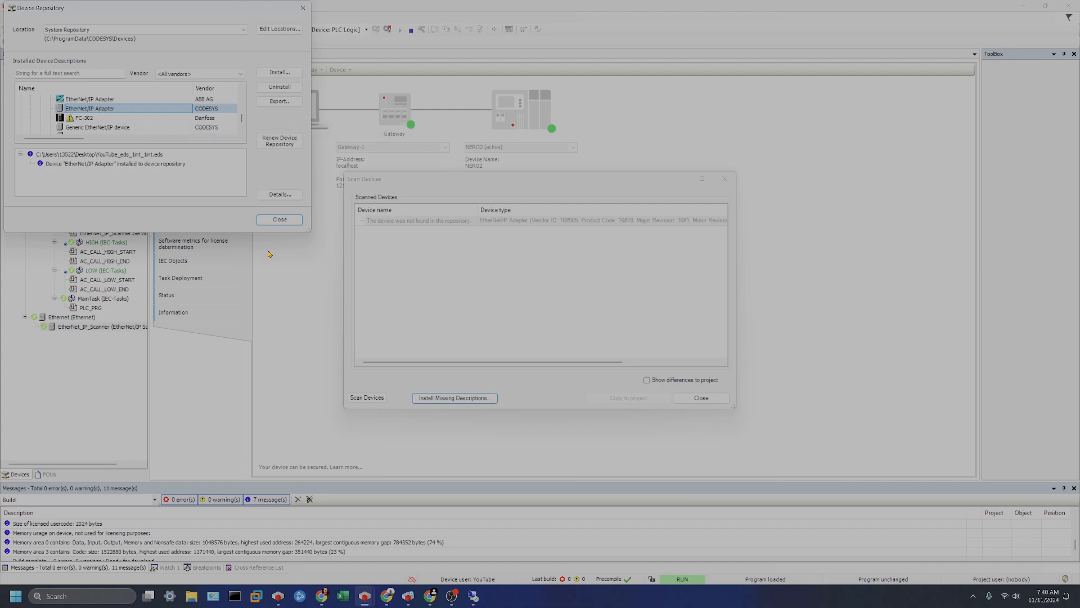
{"action": "left_click", "coordinate": [279, 220]}
{"action": "left_click", "coordinate": [373, 220]}
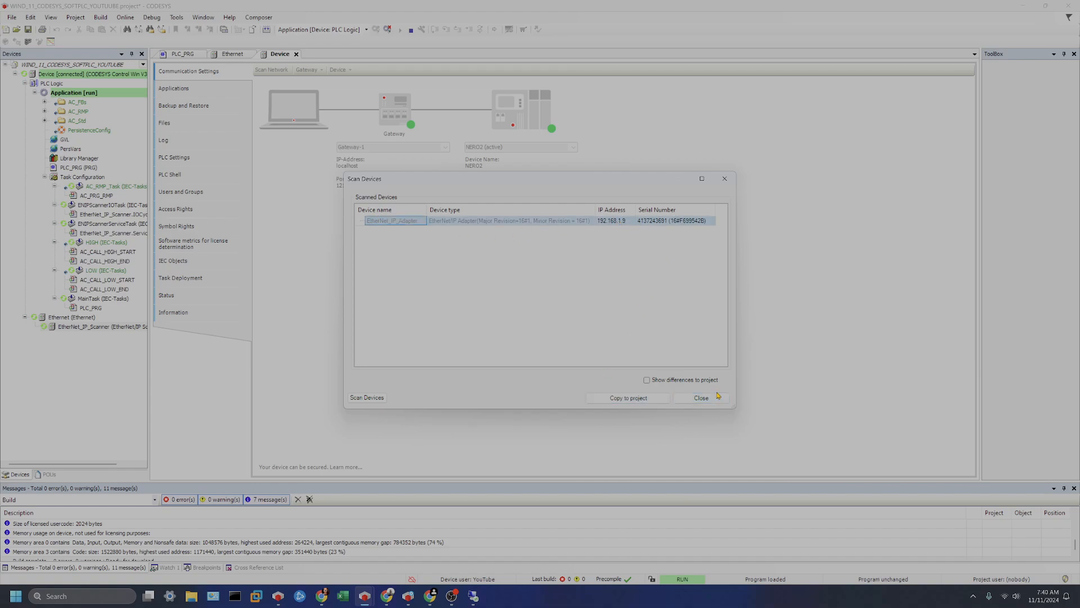
{"action": "left_click", "coordinate": [637, 398]}
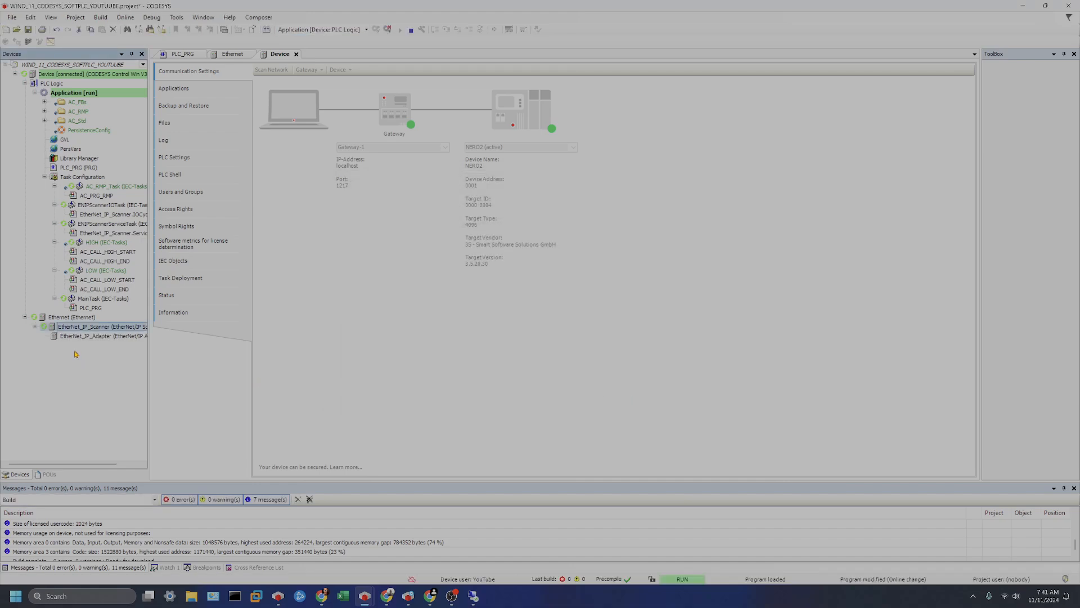
Log in, download the changed application to the controller, and start it.
{"action": "left_click", "coordinate": [387, 30]}
{"action": "left_click", "coordinate": [376, 29]}
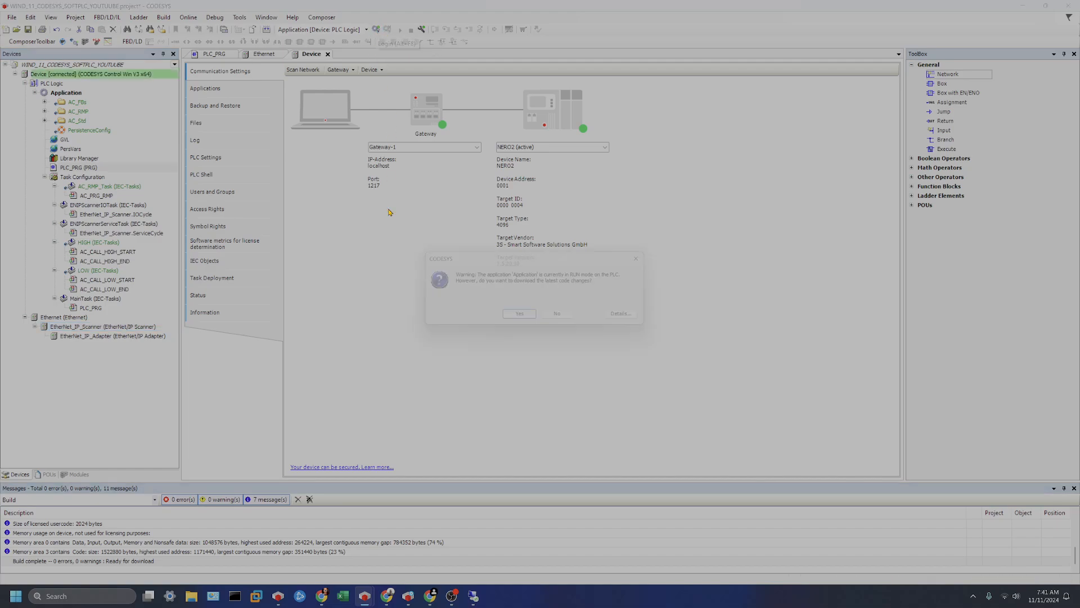
{"action": "left_click", "coordinate": [524, 318]}
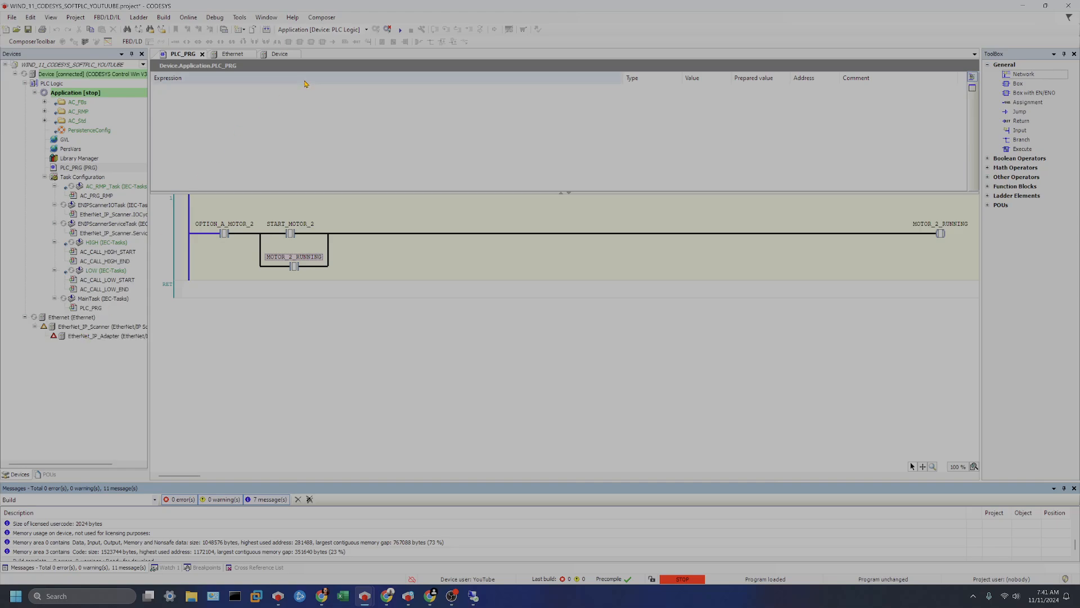
{"action": "left_click", "coordinate": [400, 31]}
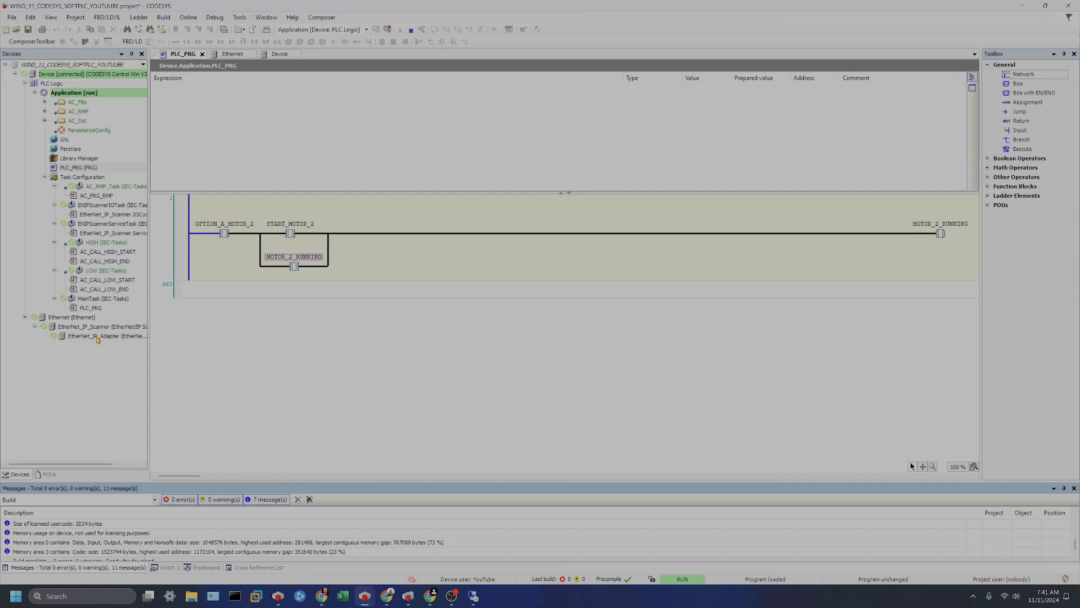
Switch to the adapter project and open the EtherNet_IP_Module I/O mapping.
{"action": "left_click", "coordinate": [97, 336]}
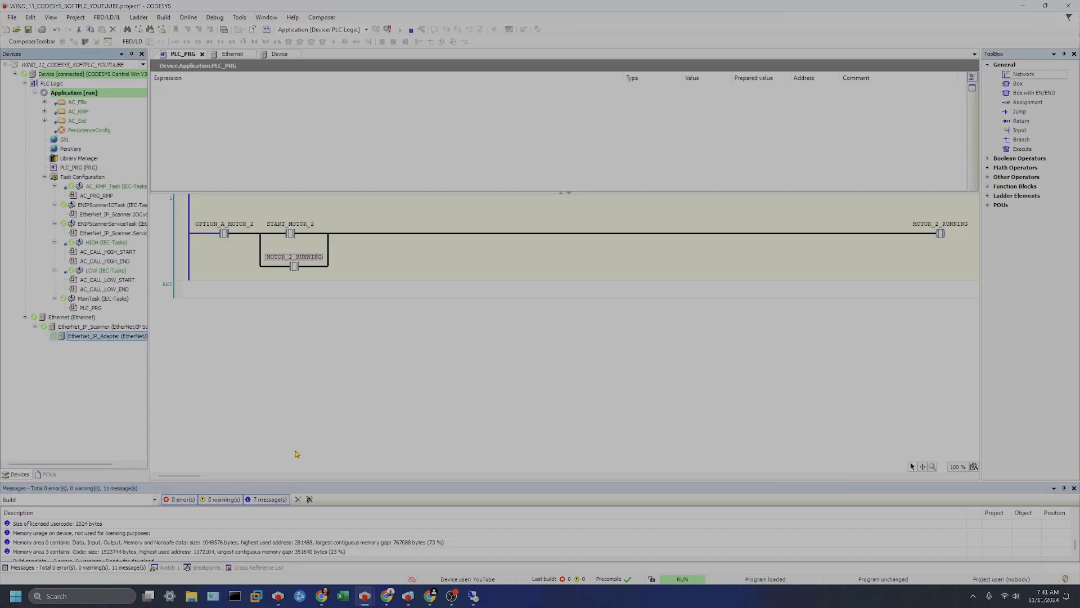
{"action": "key", "text": "alt+Tab"}
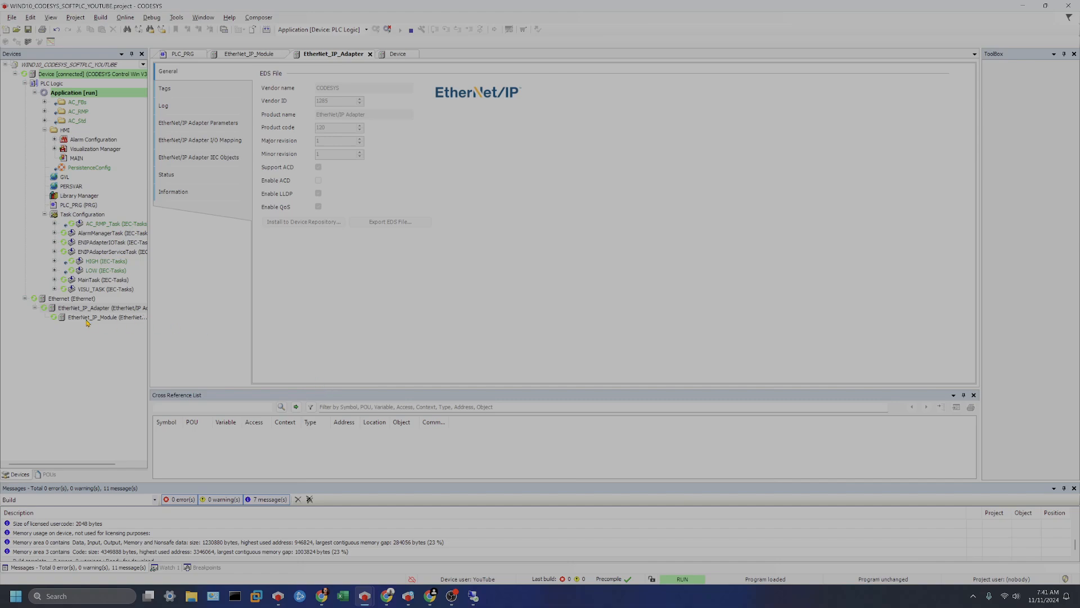
{"action": "left_click", "coordinate": [85, 318]}
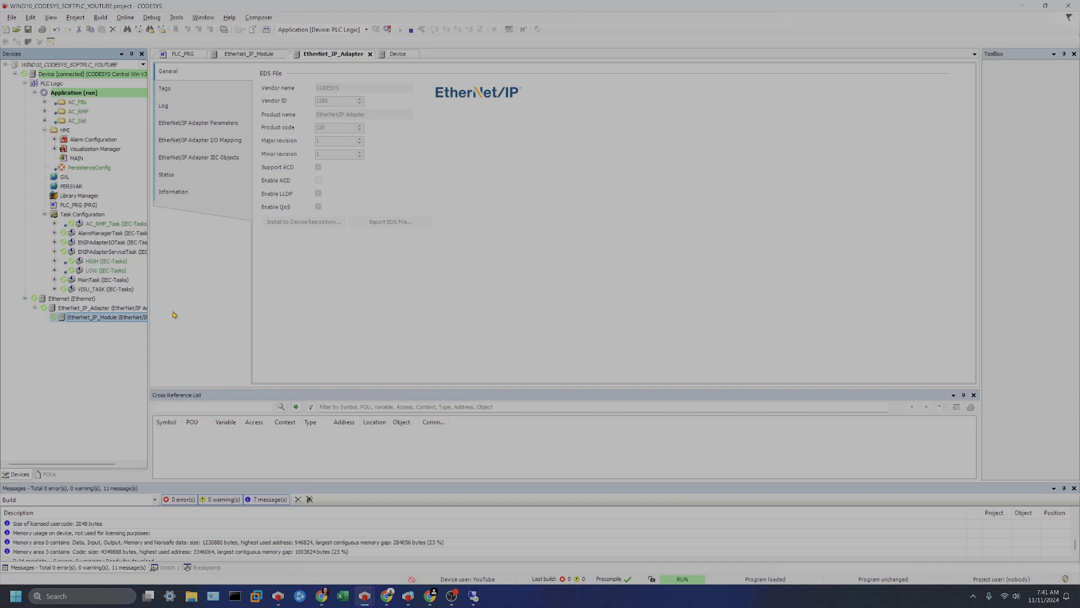
{"action": "left_click", "coordinate": [251, 54]}
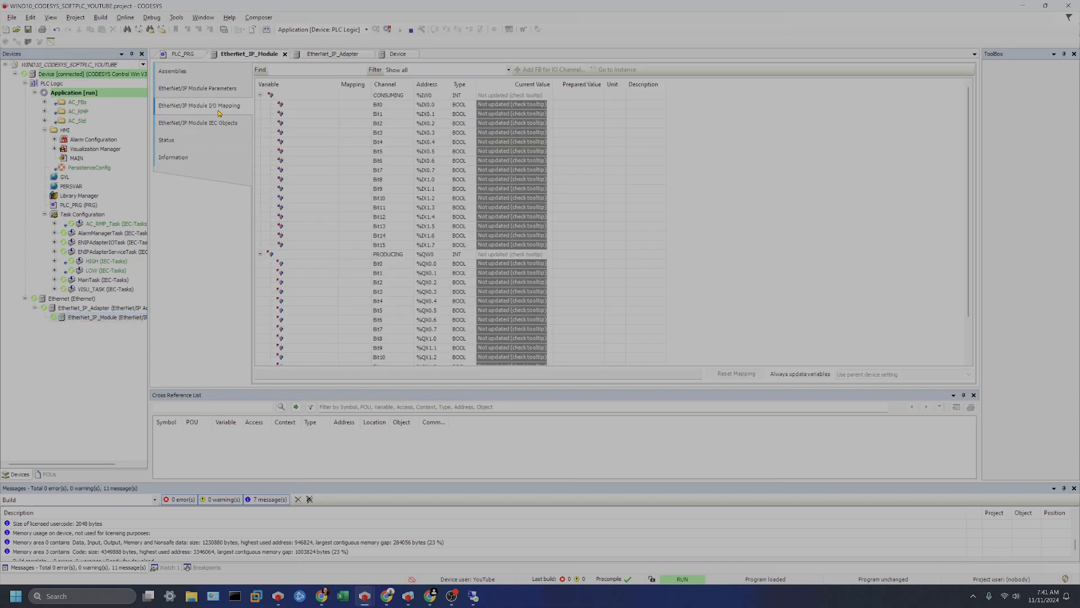